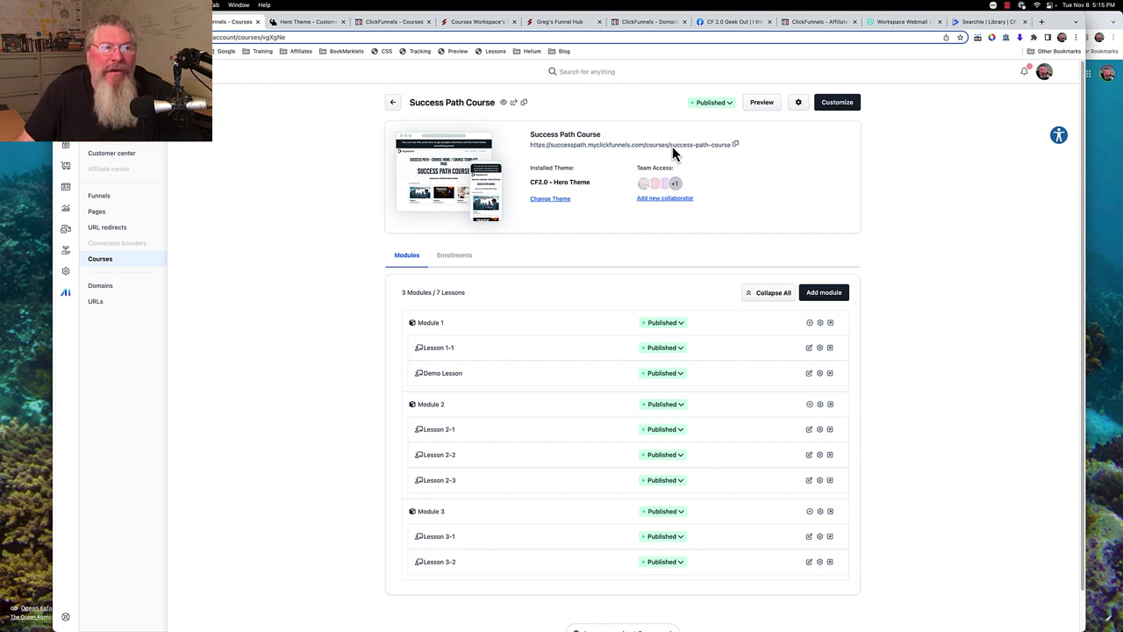
- Look through the site's standalone pages, viewing the Our New Lesson and Demo Test lesson templates in the editor, and return to the page list
left_click(95, 212)
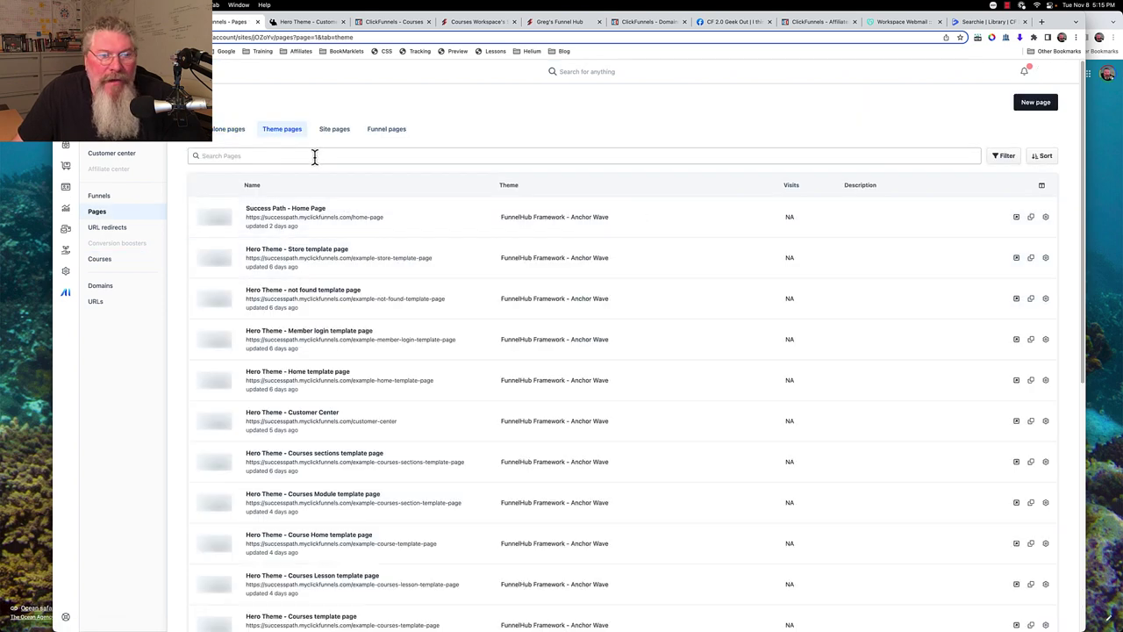
left_click(234, 136)
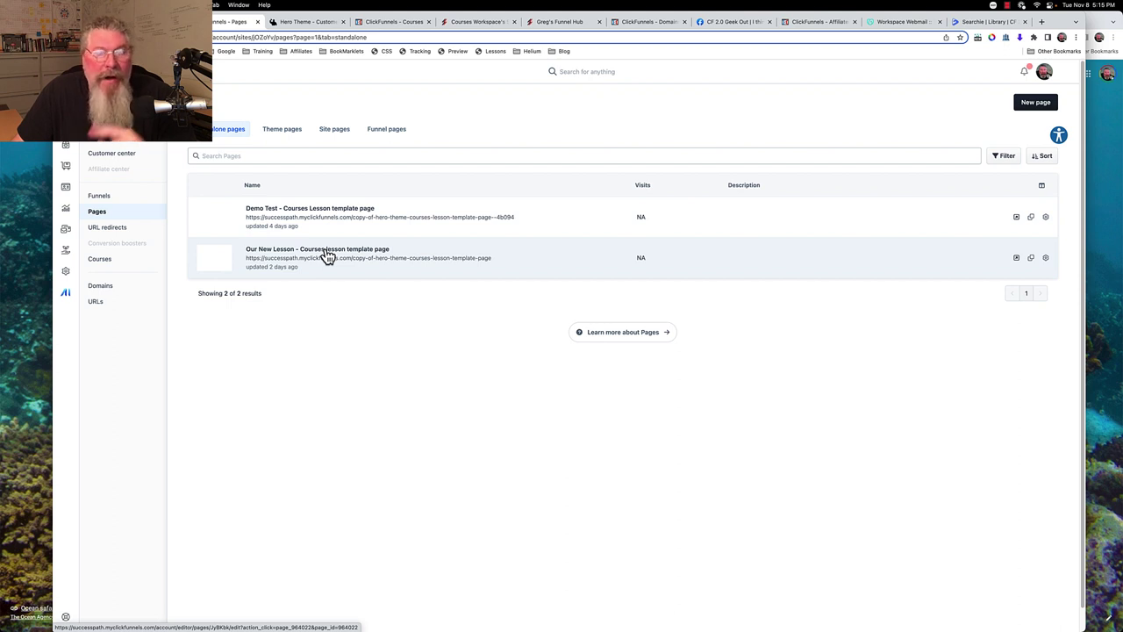
left_click(326, 254)
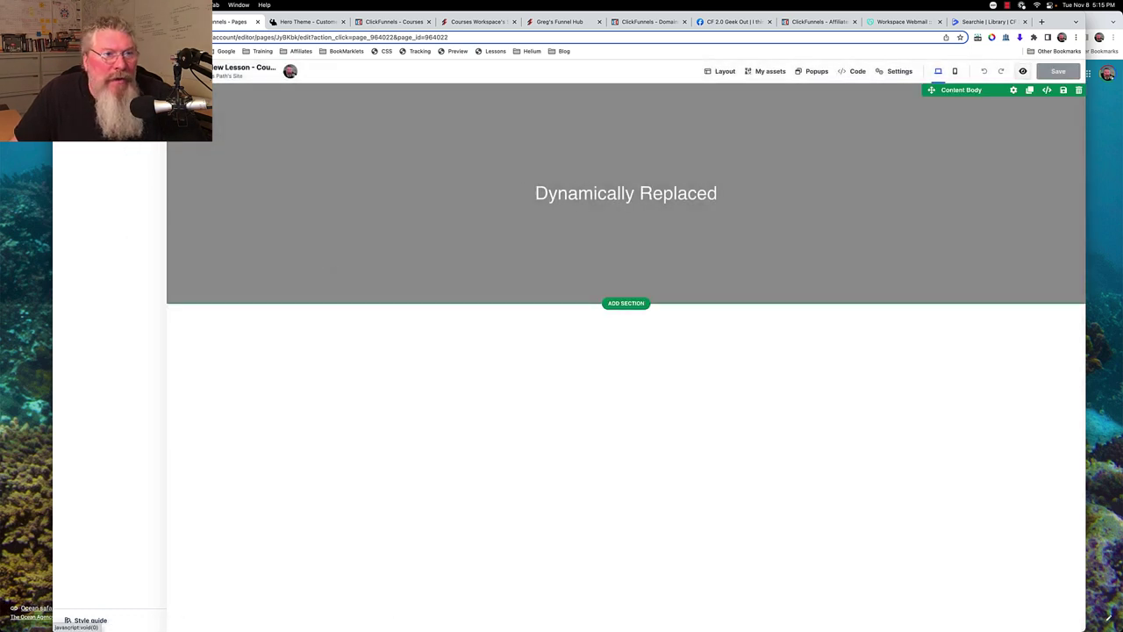
left_click(78, 142)
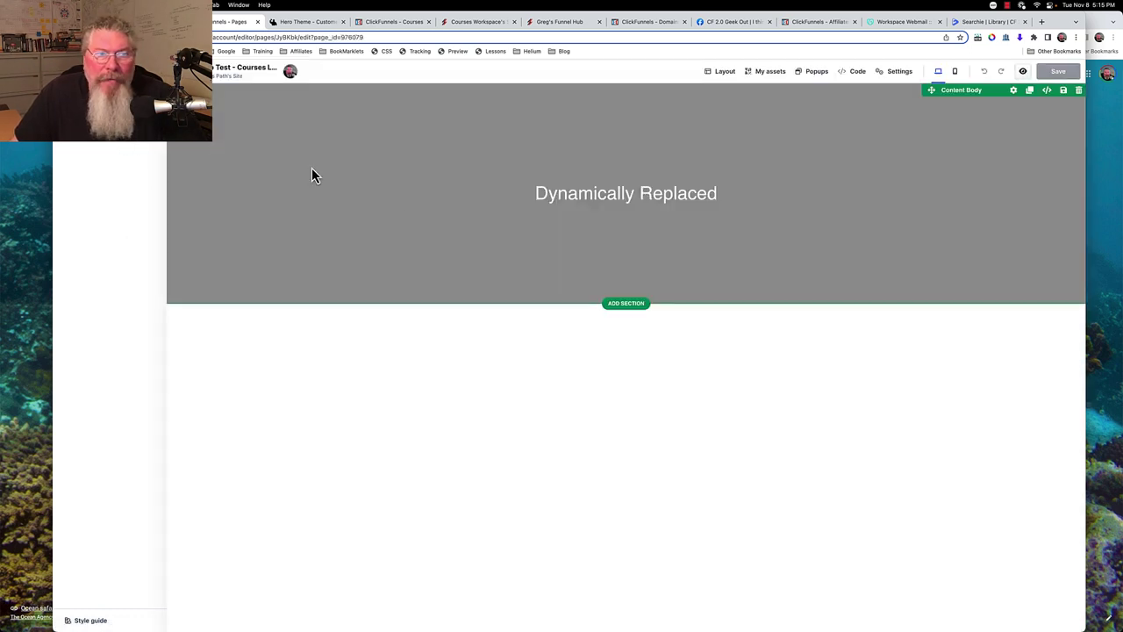
left_click(83, 128)
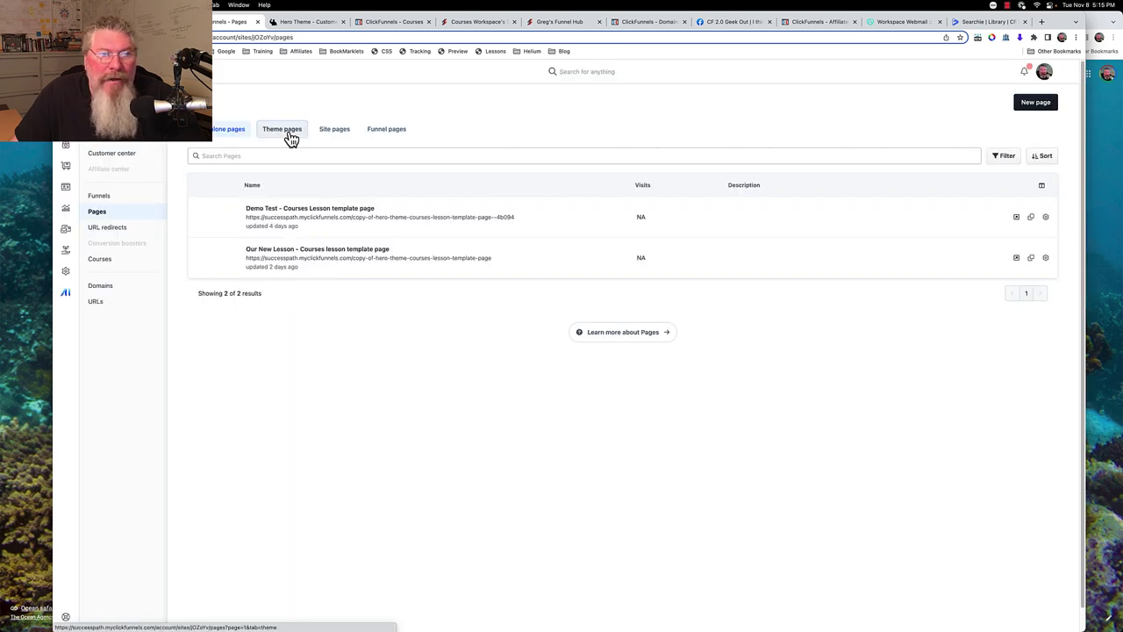
- Search the theme pages for "Lesson" and clone the Hero Theme - Courses Lesson template page
left_click(342, 156)
type("Lesson")
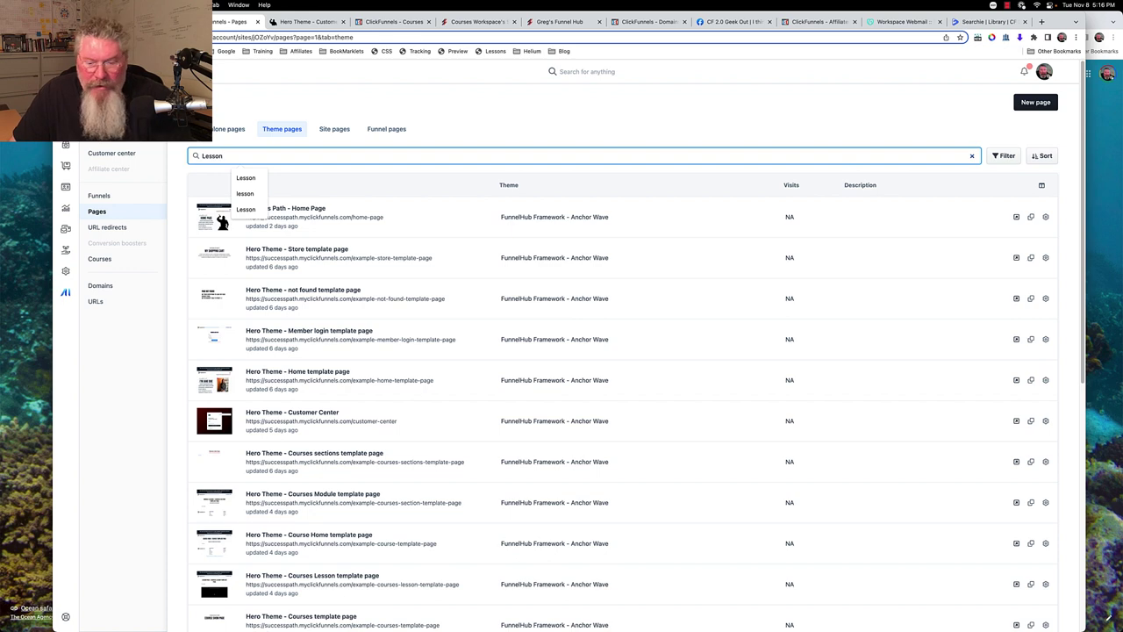
key("Return")
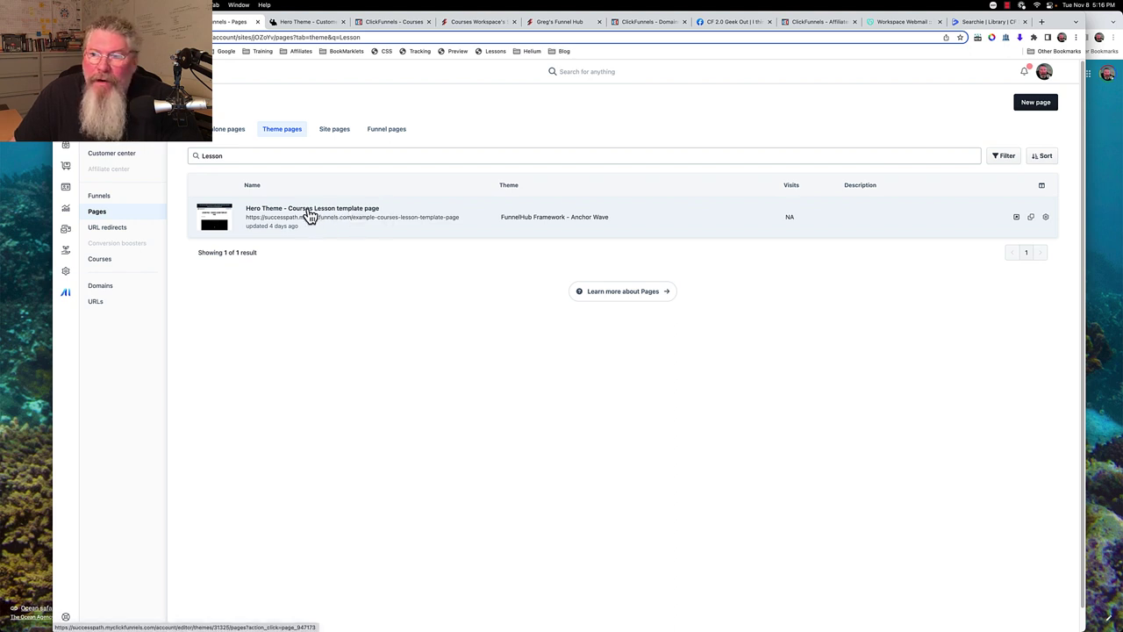
left_click(1032, 218)
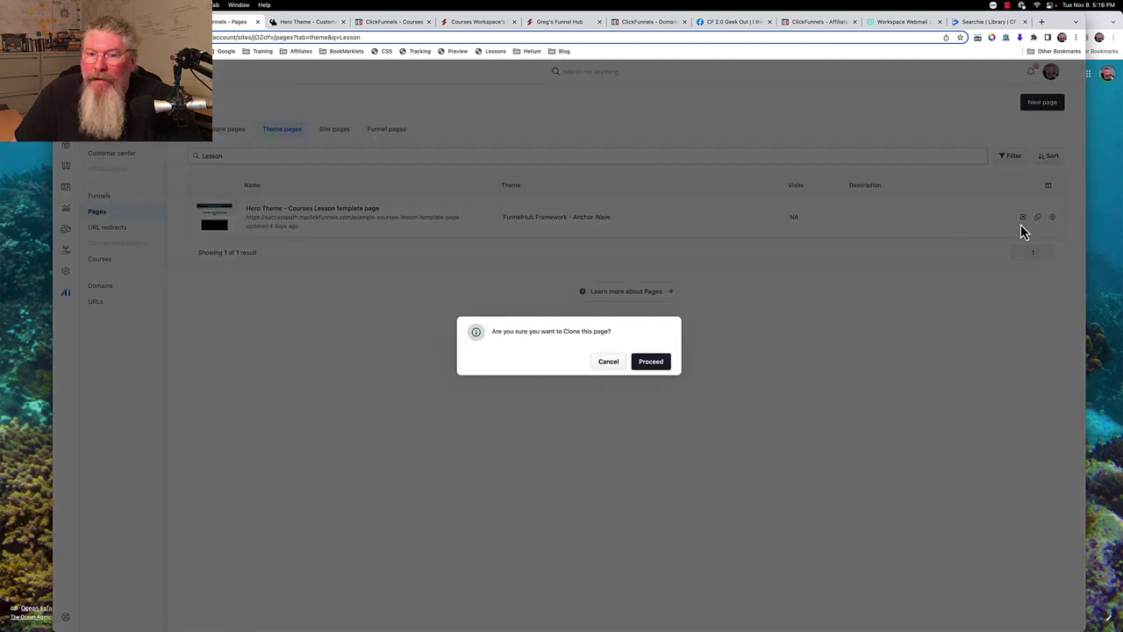
left_click(652, 364)
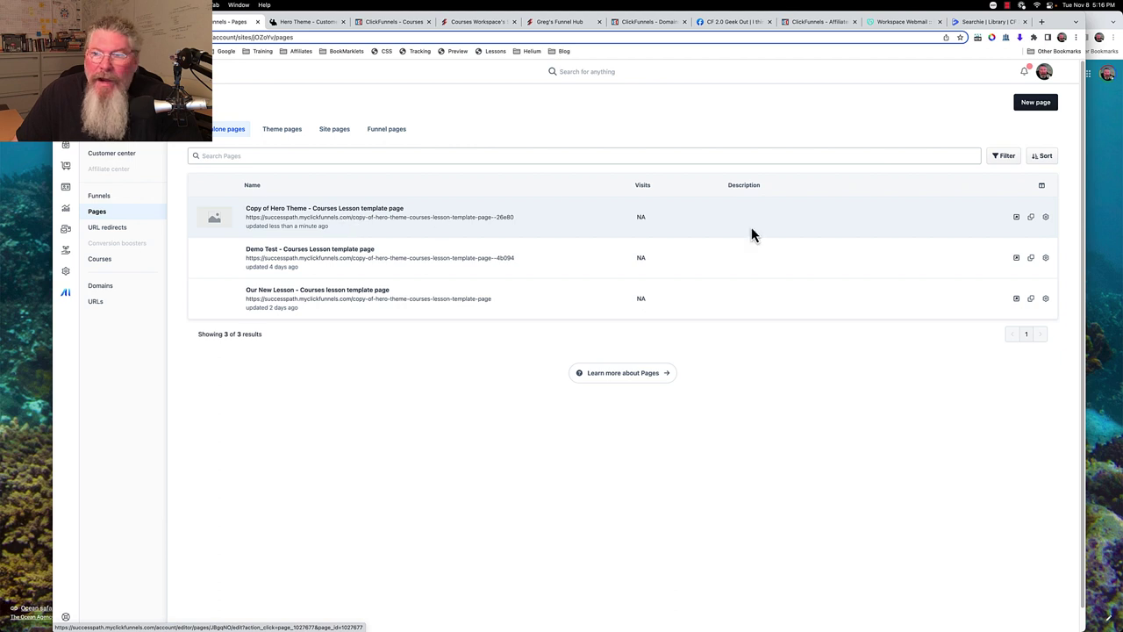
- Rename the cloned lesson page to "Sidebar Template - Course Lesson" and update the page
left_click(1045, 220)
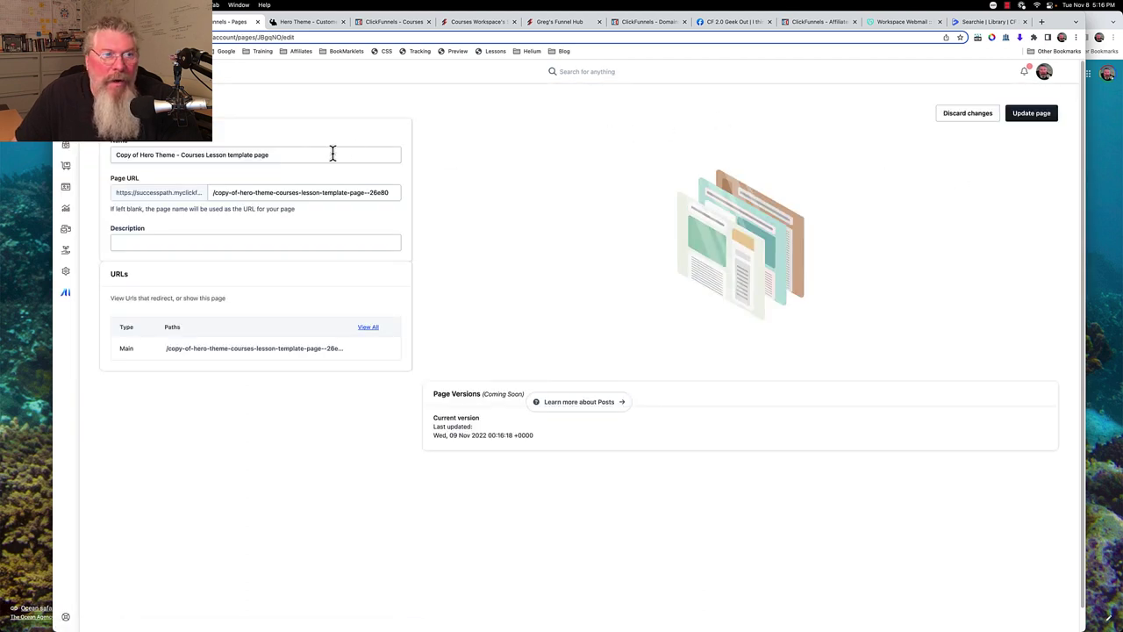
left_click(174, 155)
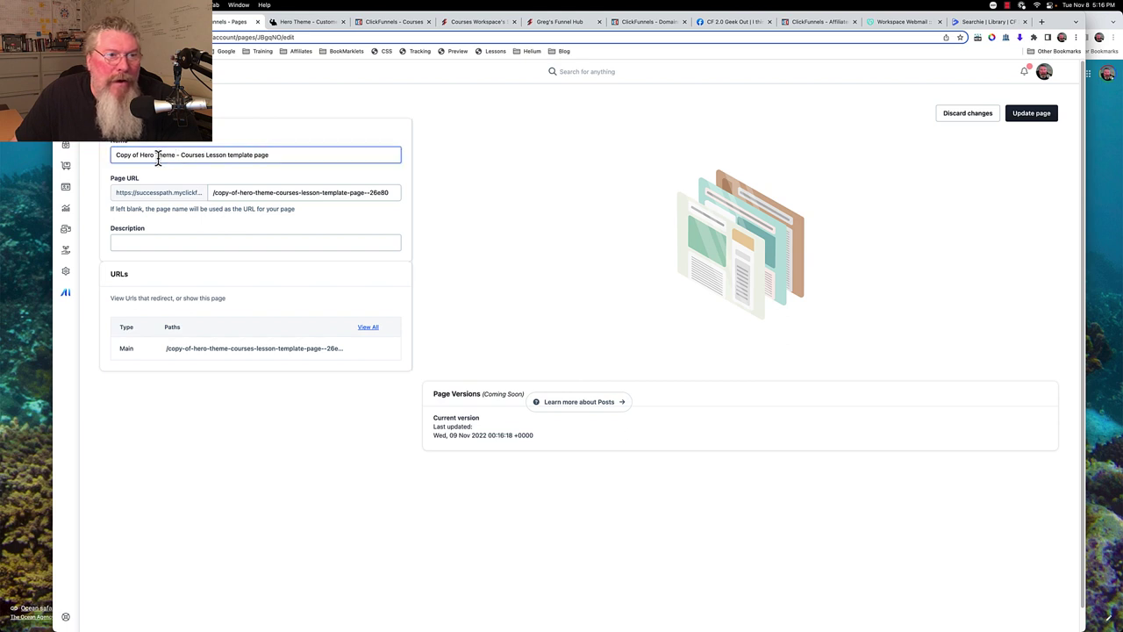
double_click(156, 156)
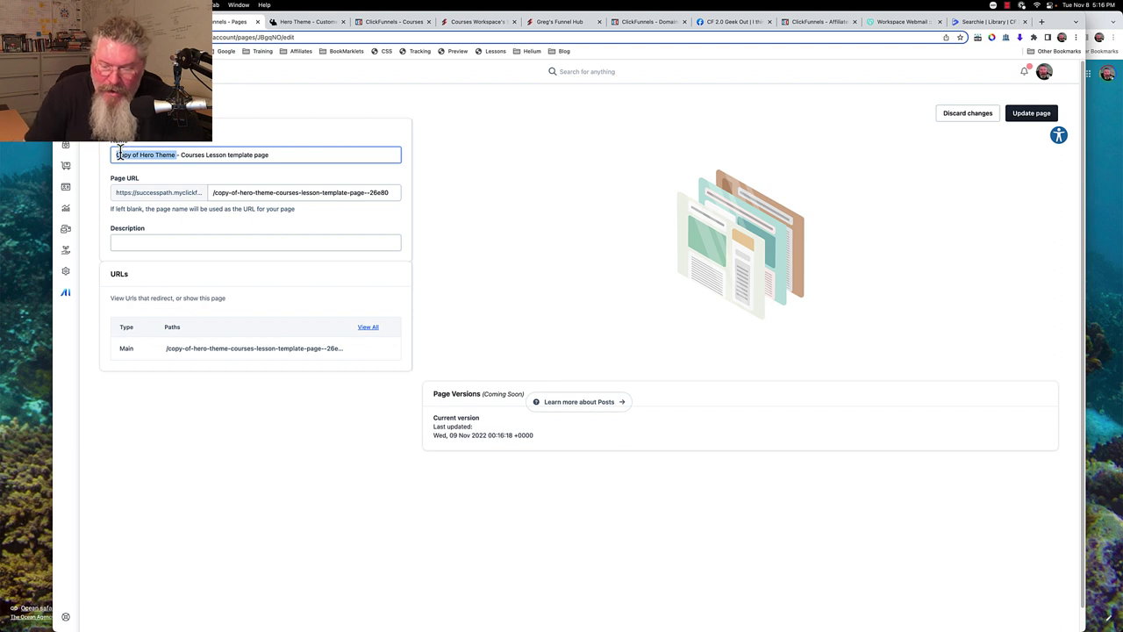
type("Sidebar")
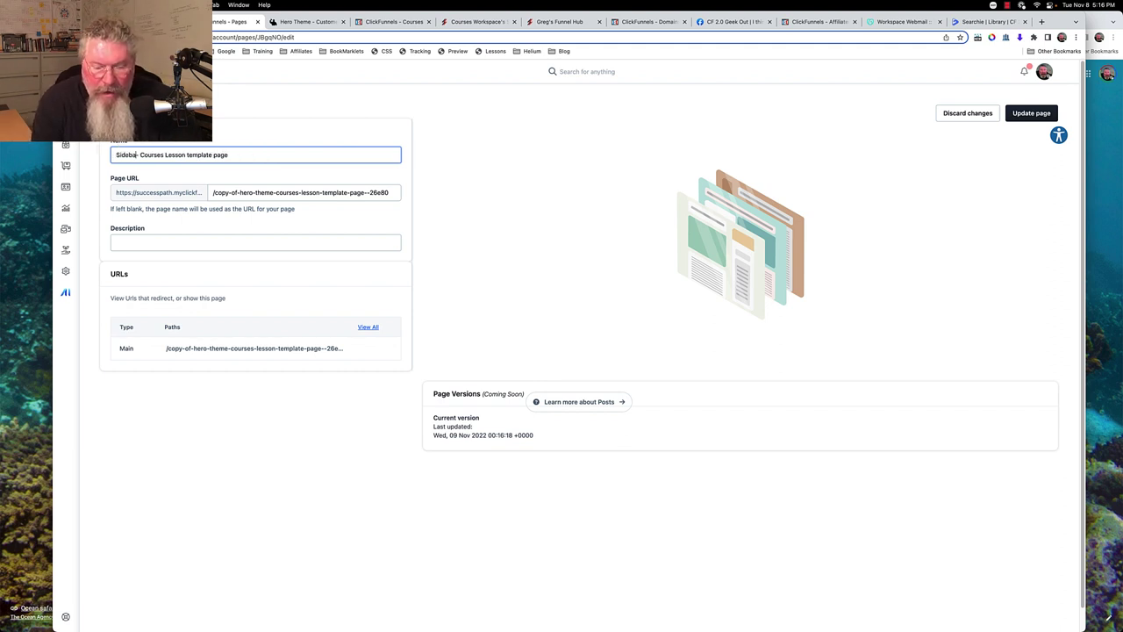
type(" Te")
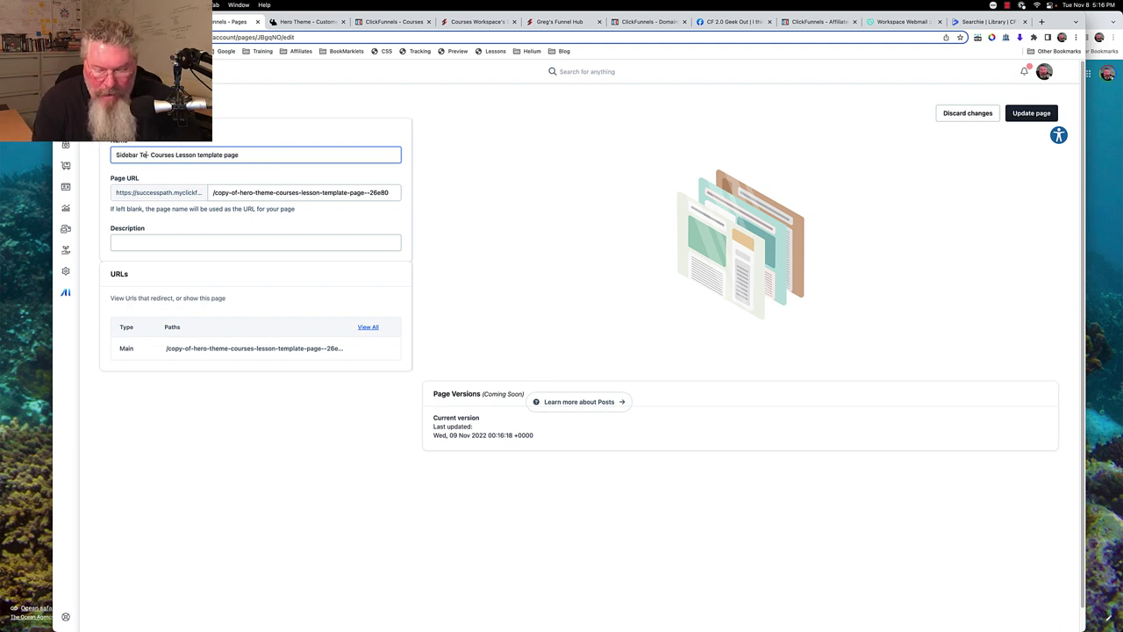
type("mplate")
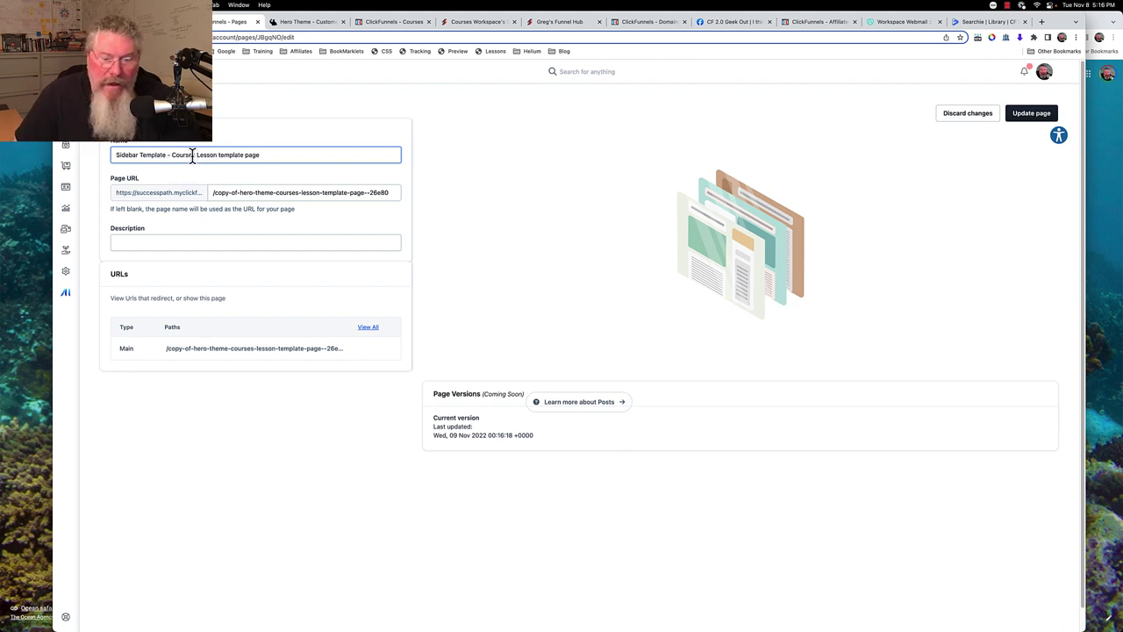
left_click(193, 155)
key("BackSpace")
left_click_drag(214, 158, 310, 161)
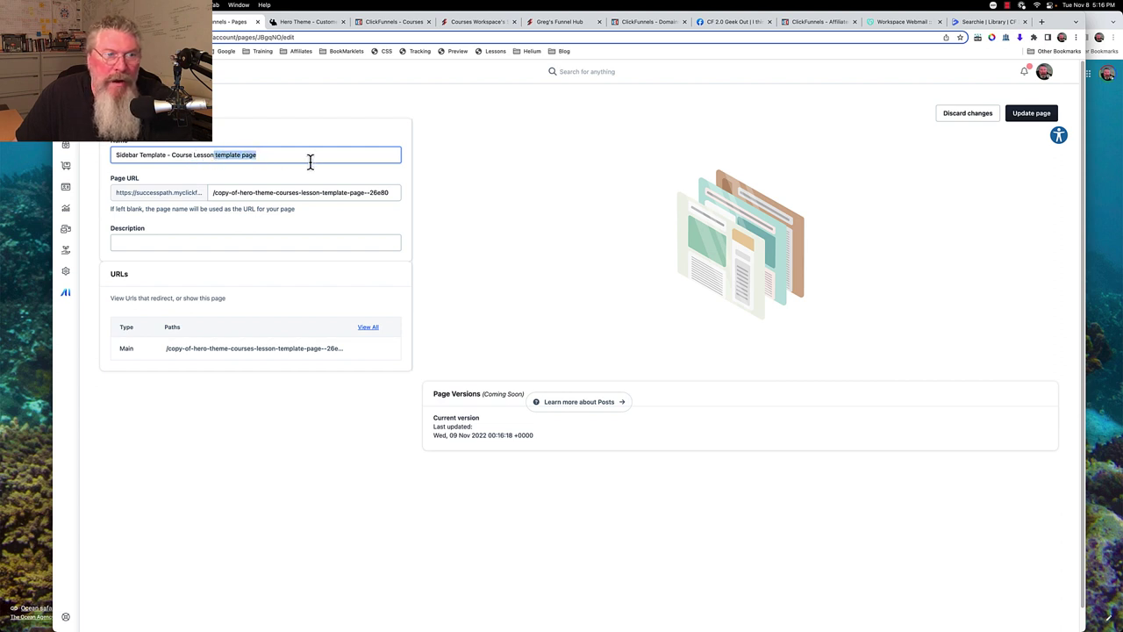
key("BackSpace")
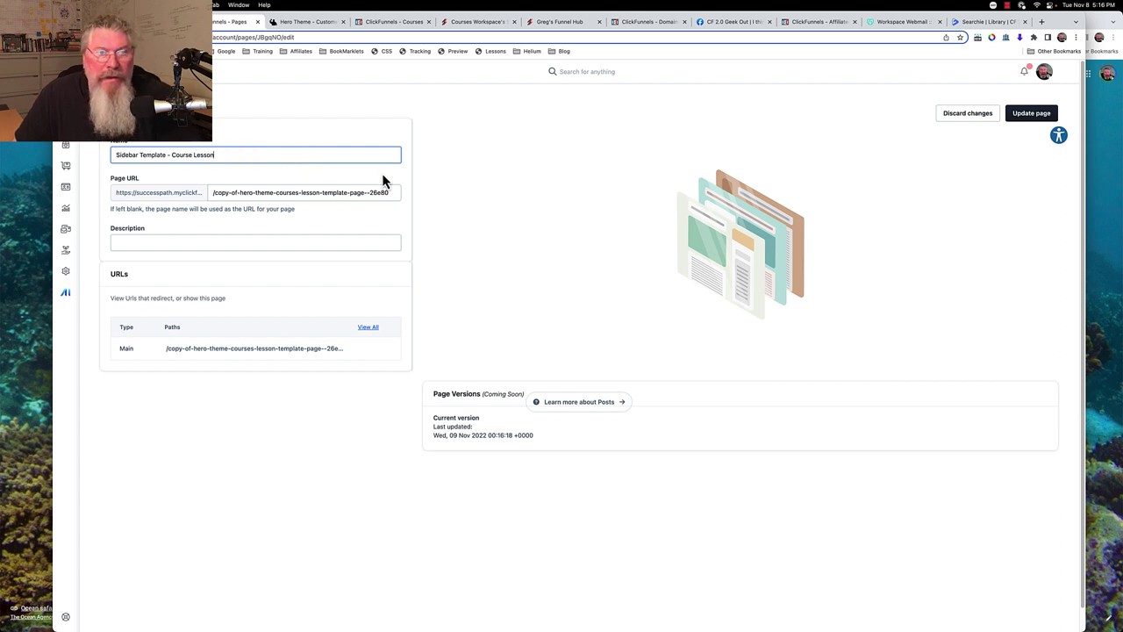
left_click(1033, 116)
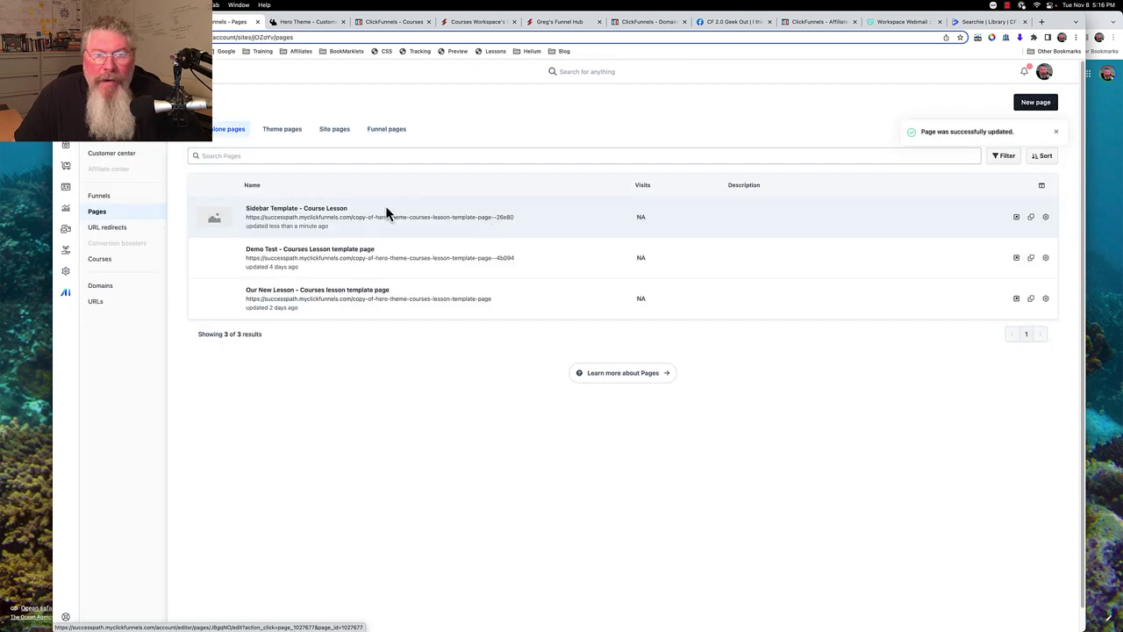
- Open the Sidebar Template - Course Lesson page in the editor and review its layout from header to footer
left_click(331, 215)
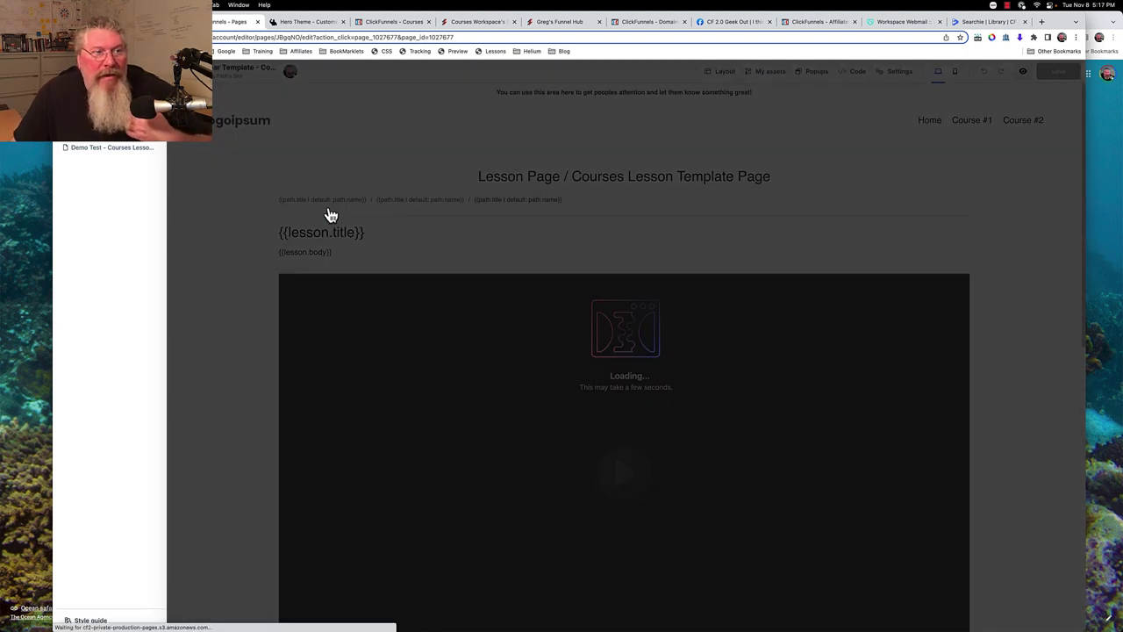
scroll(410, 202, "down", 3)
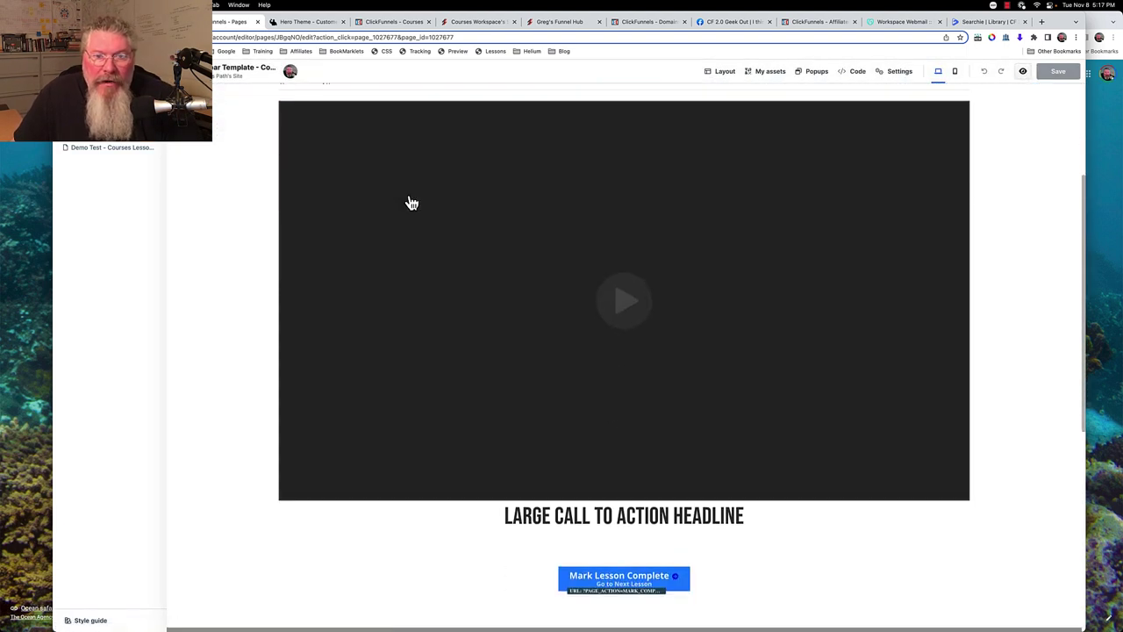
scroll(411, 203, "down", 5)
scroll(412, 203, "up", 7)
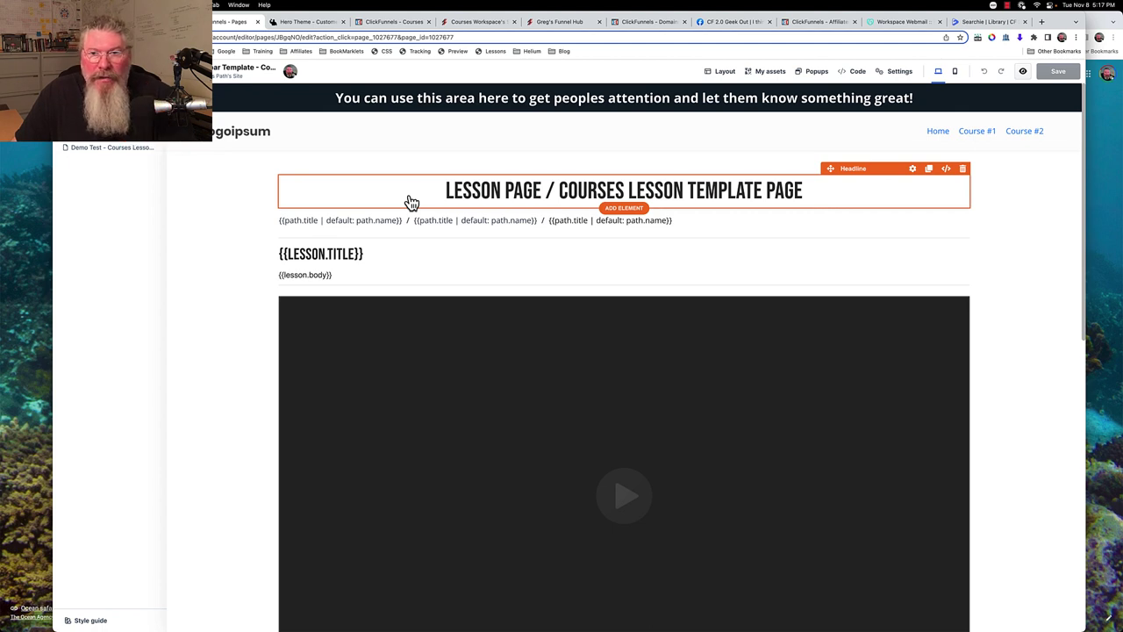
scroll(412, 202, "down", 15)
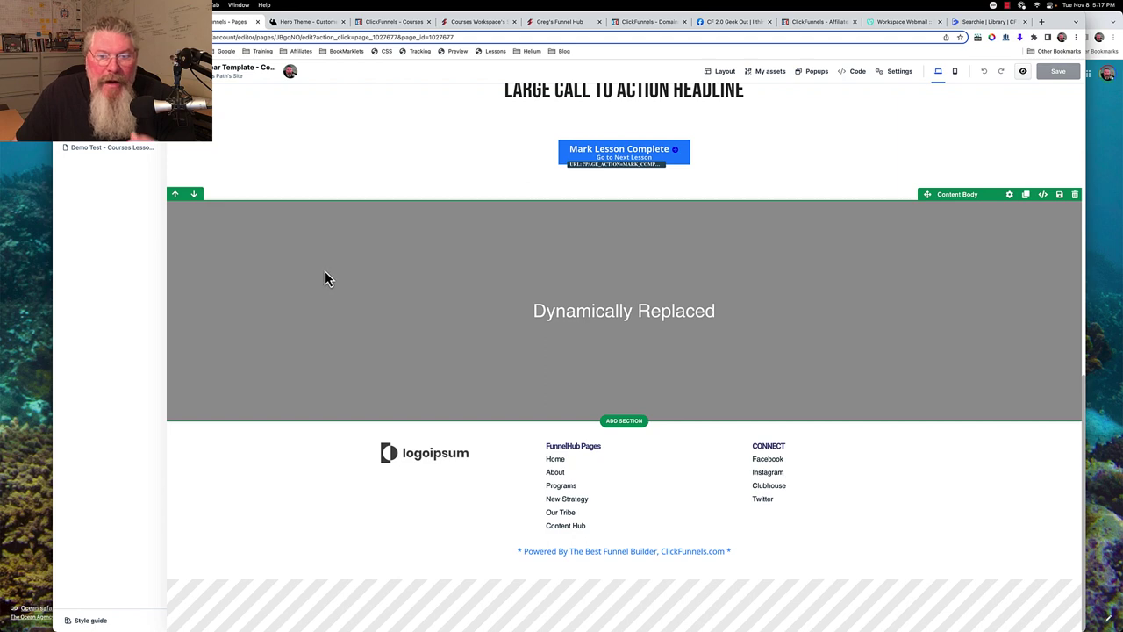
scroll(321, 276, "up", 15)
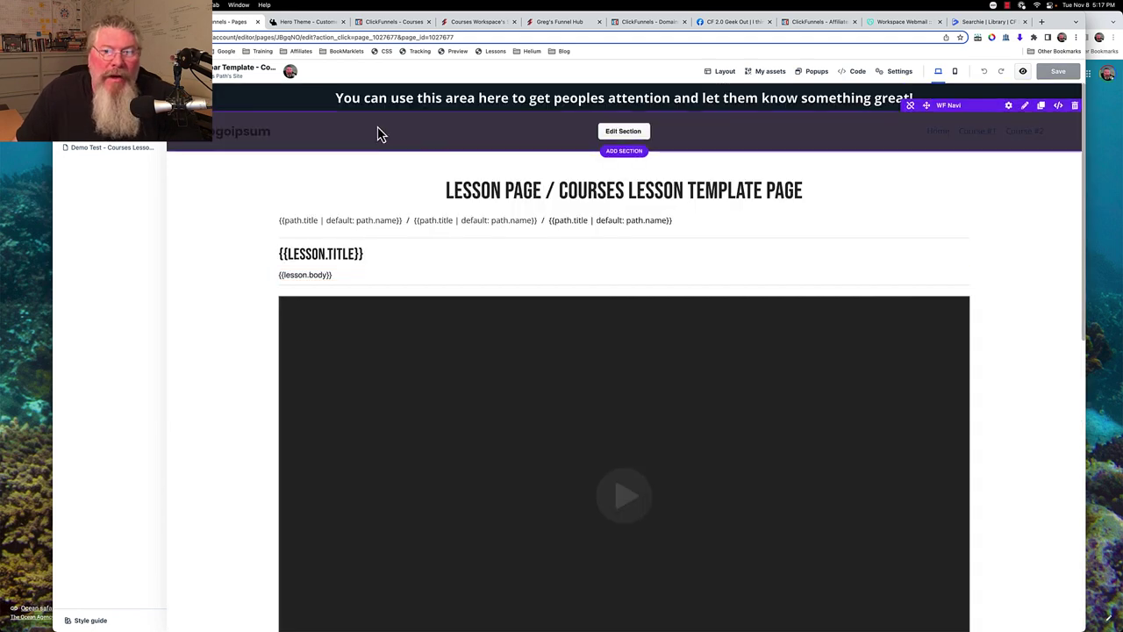
- Open the universal navigation section for editing, and view the Demo Nested Course from the live customer center page
left_click(619, 133)
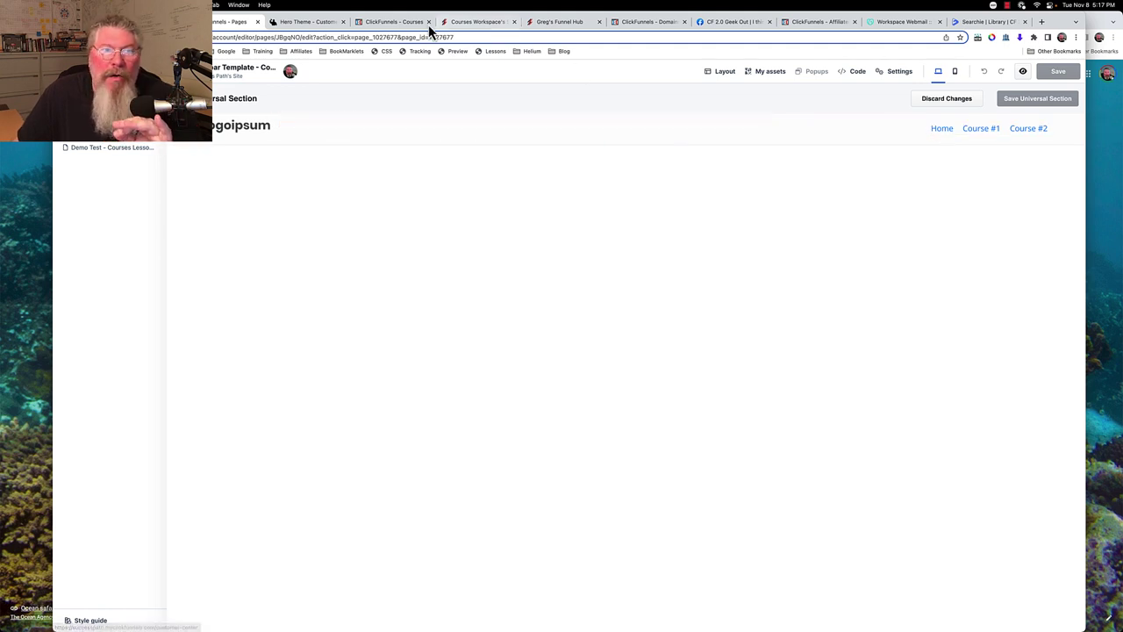
left_click(312, 23)
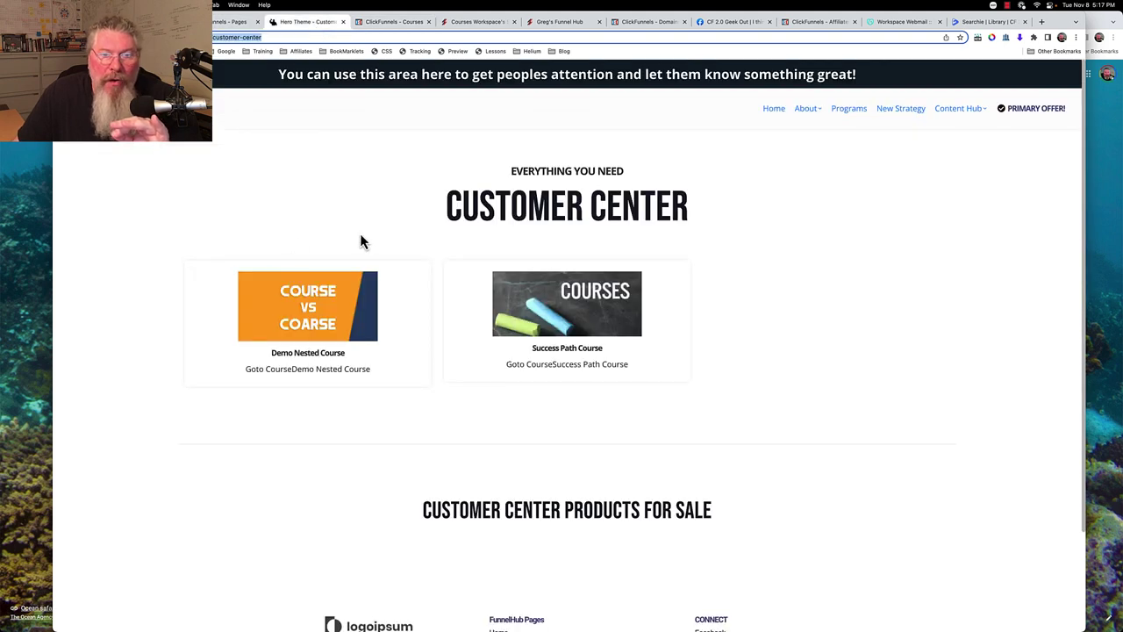
left_click(318, 313)
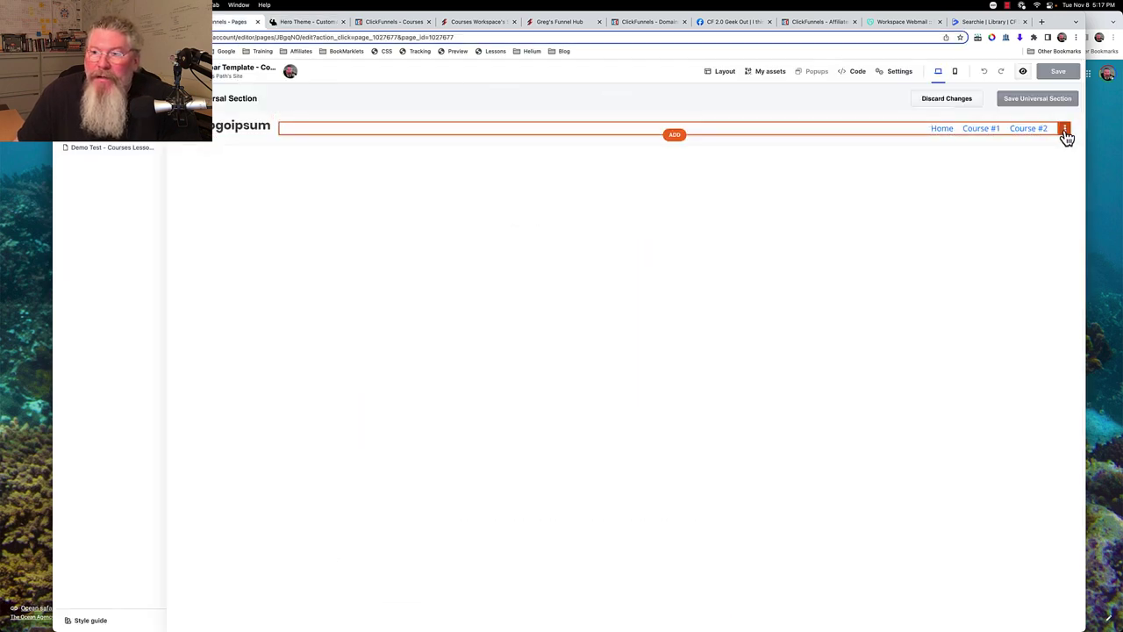
- Inspect the custom URLs of the Home and Course #1 navigation links, and leave the universal section without saving changes
left_click(1066, 135)
left_click(1044, 153)
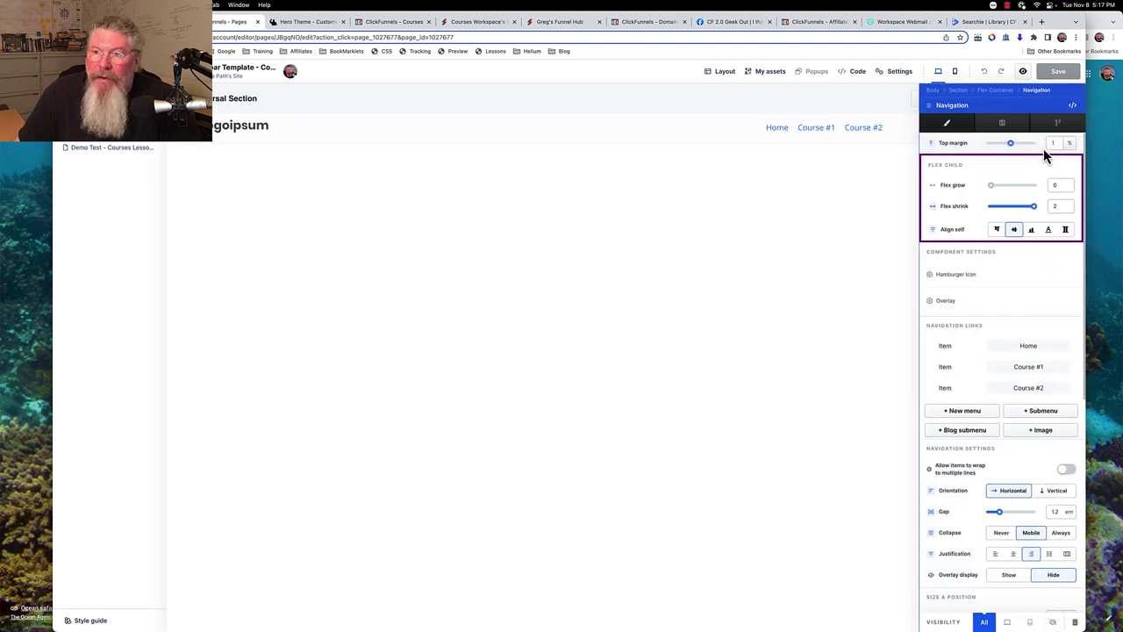
left_click(1027, 348)
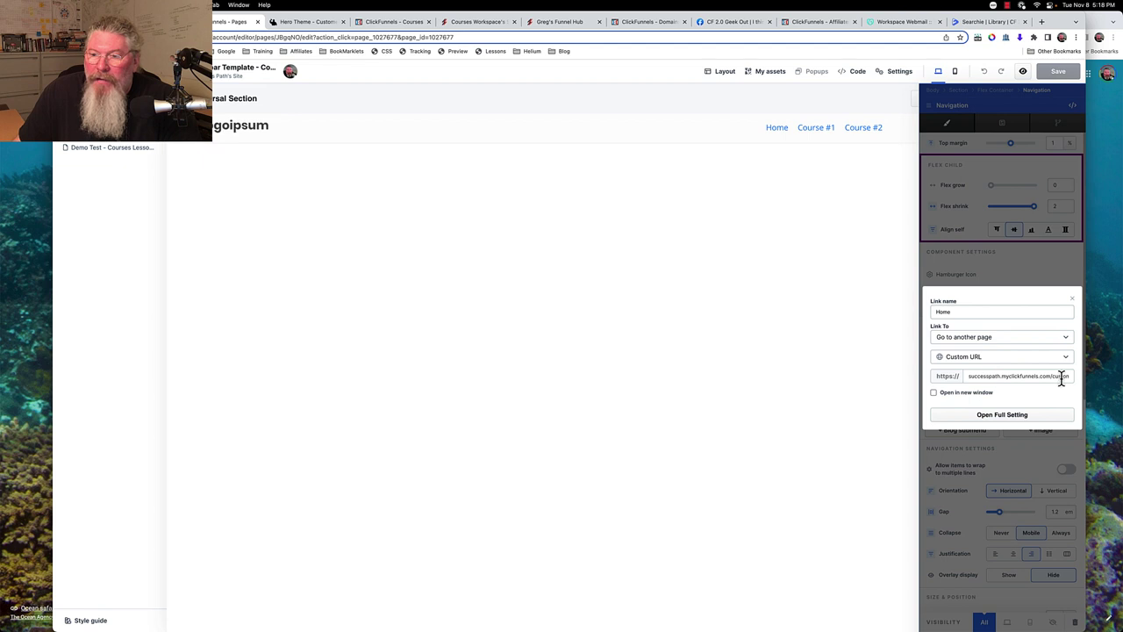
left_click_drag(1051, 377, 1083, 376)
key("ctrl+a")
left_click(1018, 269)
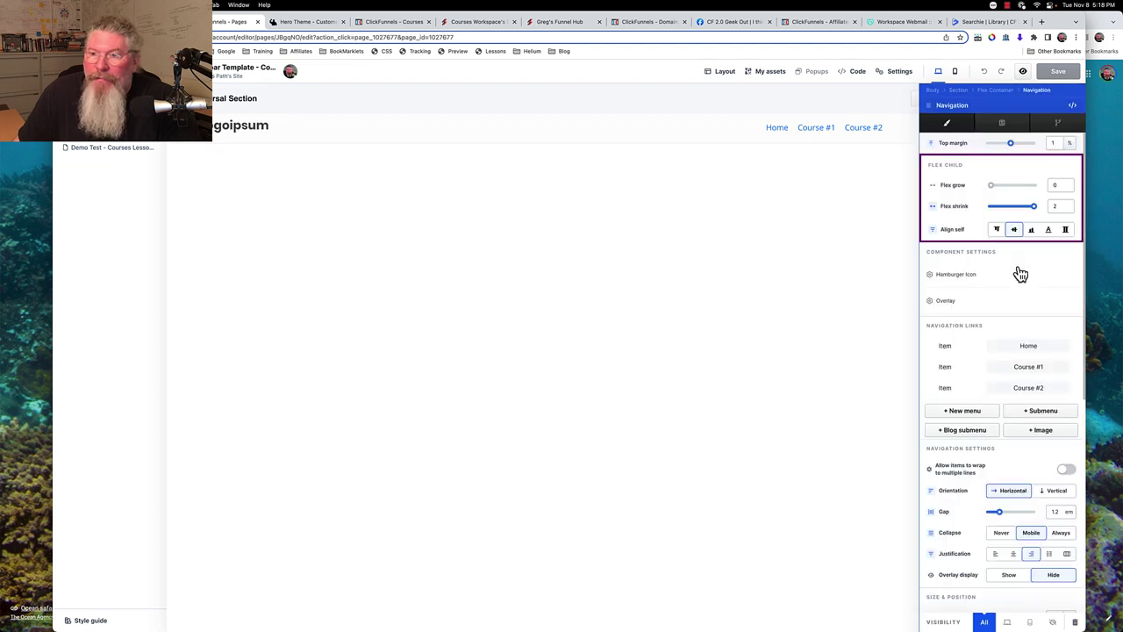
left_click(1031, 369)
left_click_drag(1049, 377, 1078, 388)
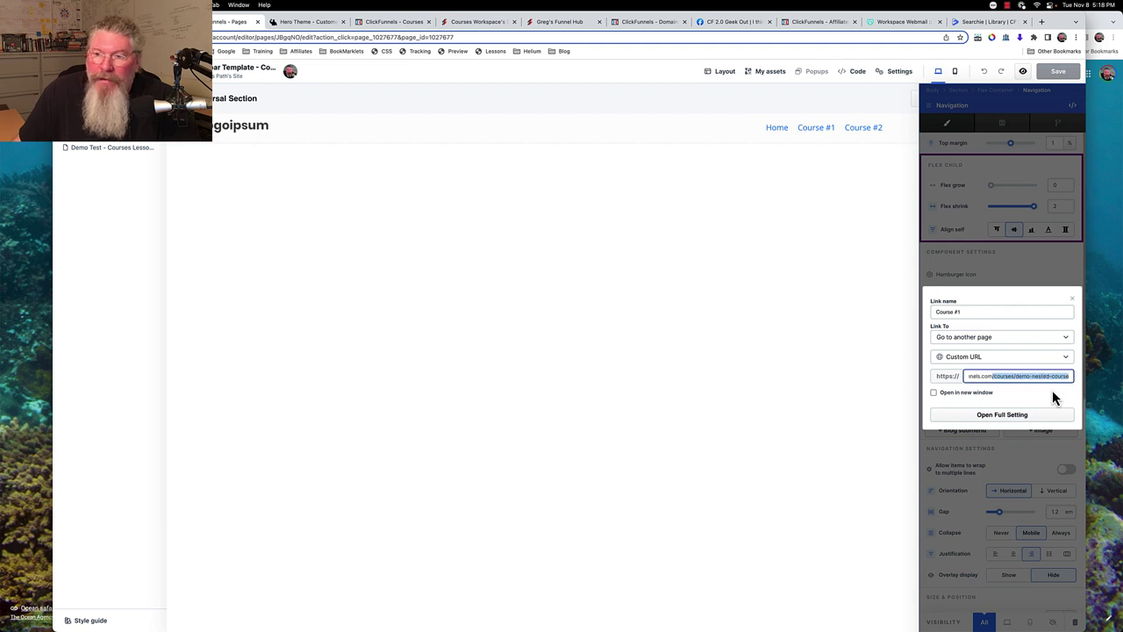
left_click(1017, 255)
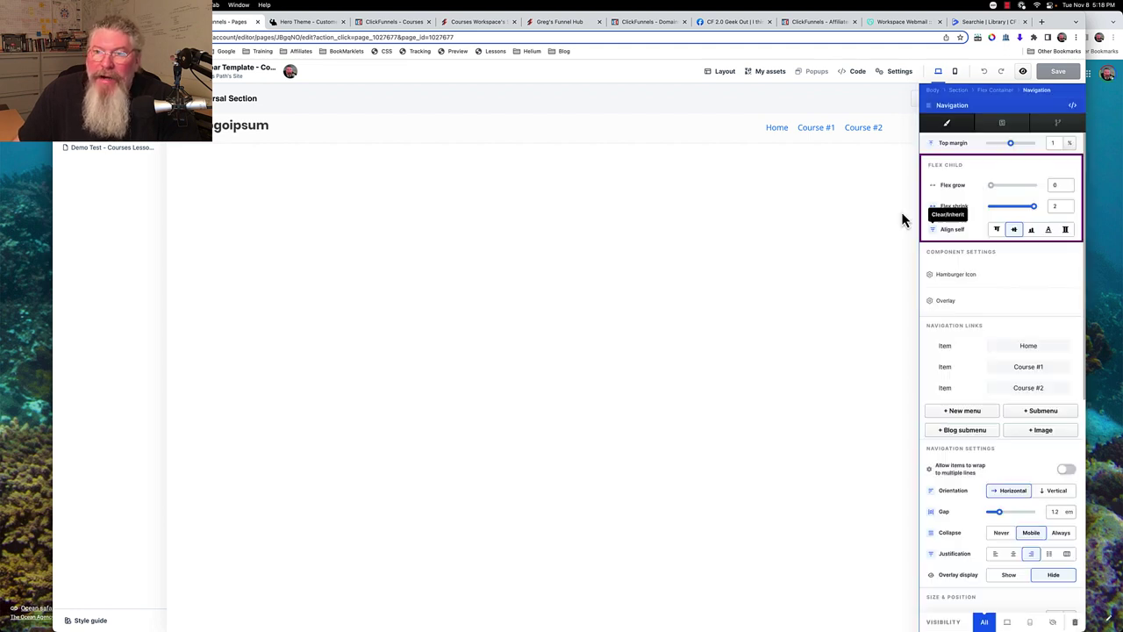
left_click(763, 317)
left_click(958, 101)
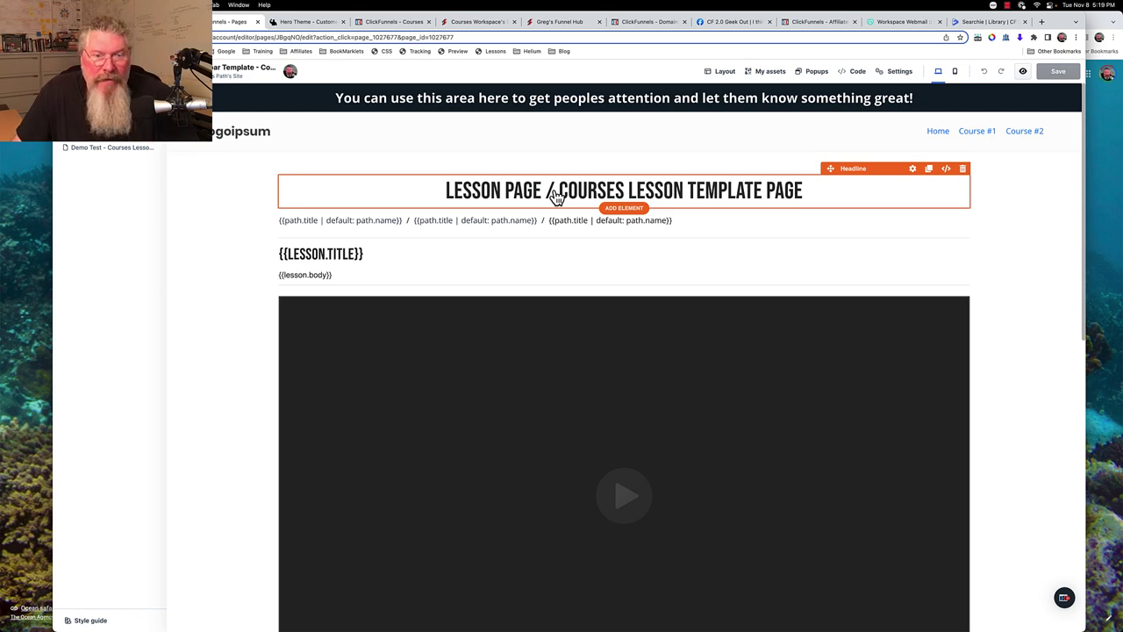
- Delete the breadcrumbs element below the lesson page headline
left_click(553, 225)
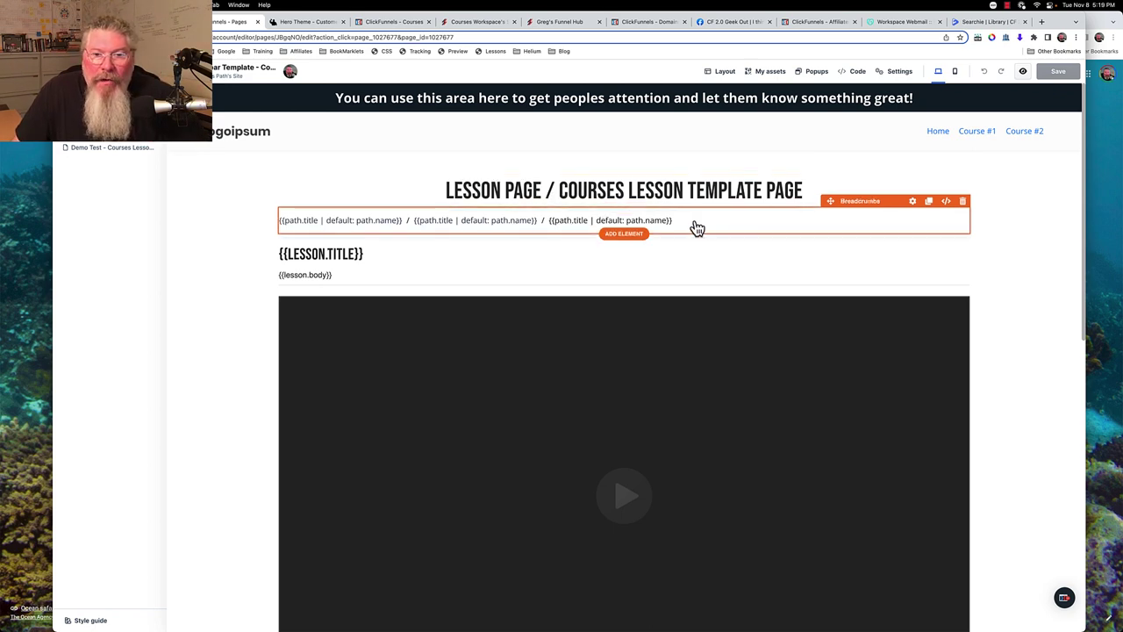
left_click(963, 202)
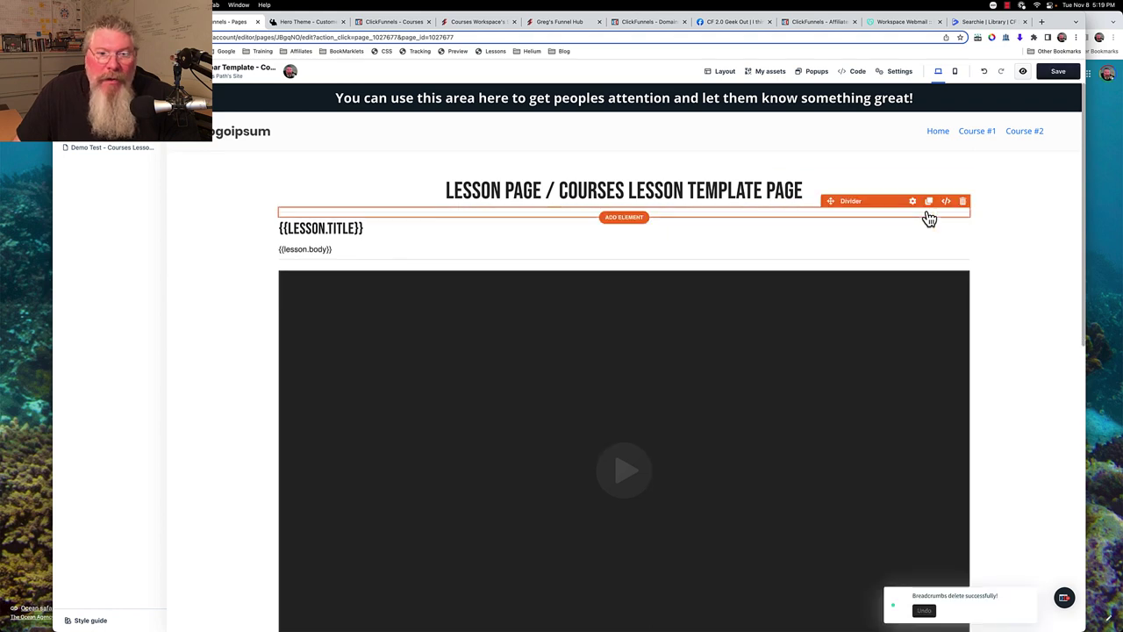
mouse_move(352, 239)
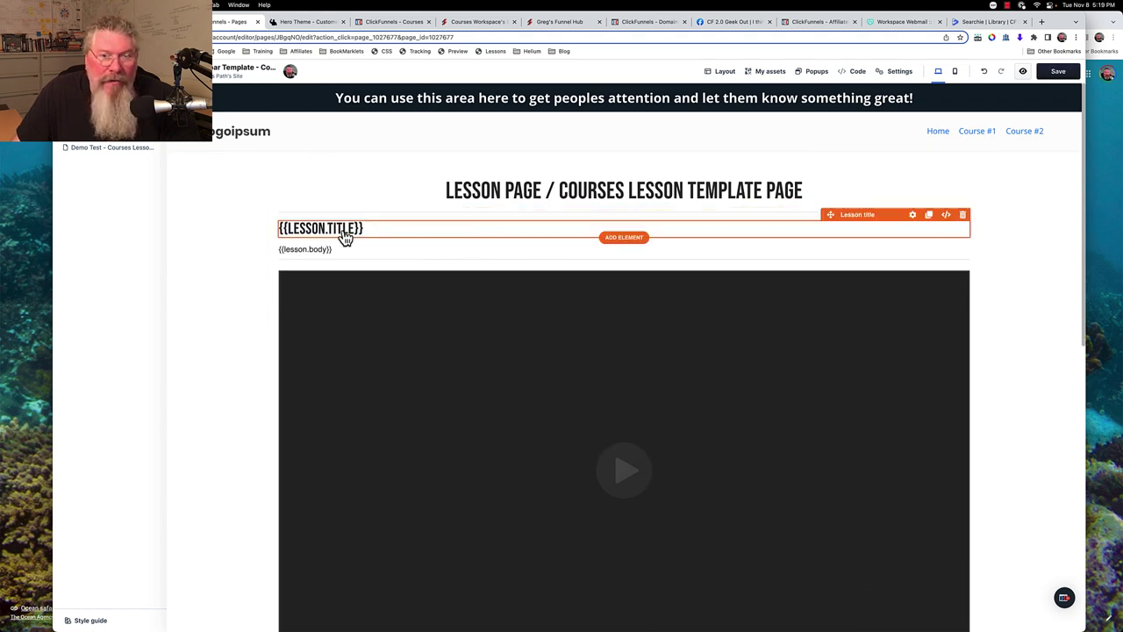
- Delete the lesson body element below the lesson title and leave the section settings unchanged
mouse_move(885, 272)
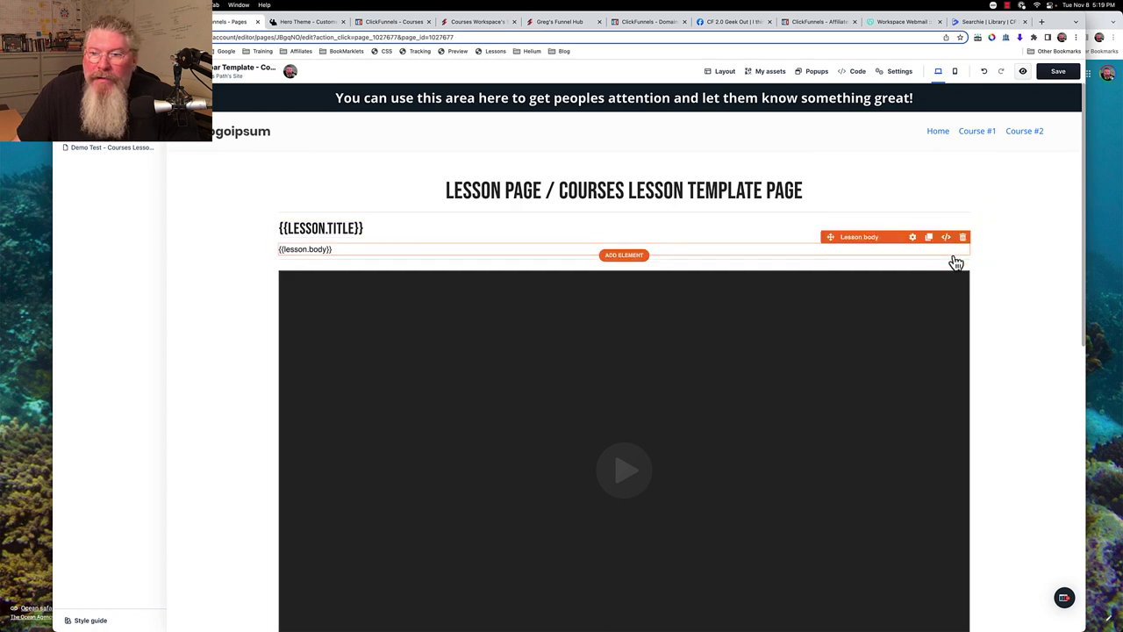
left_click(965, 244)
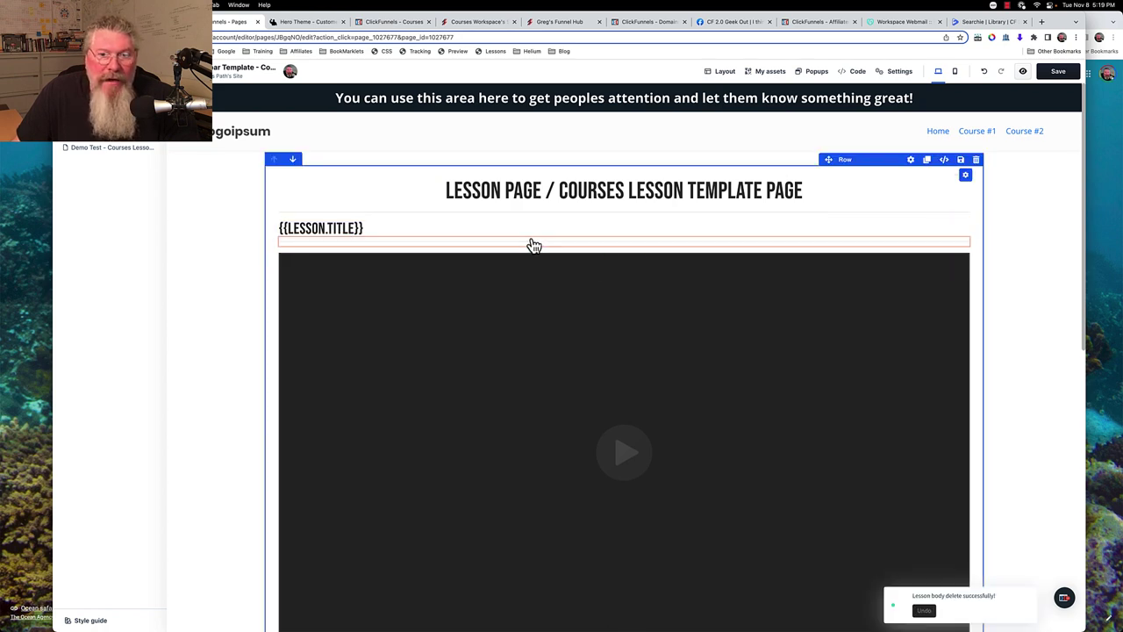
mouse_move(797, 293)
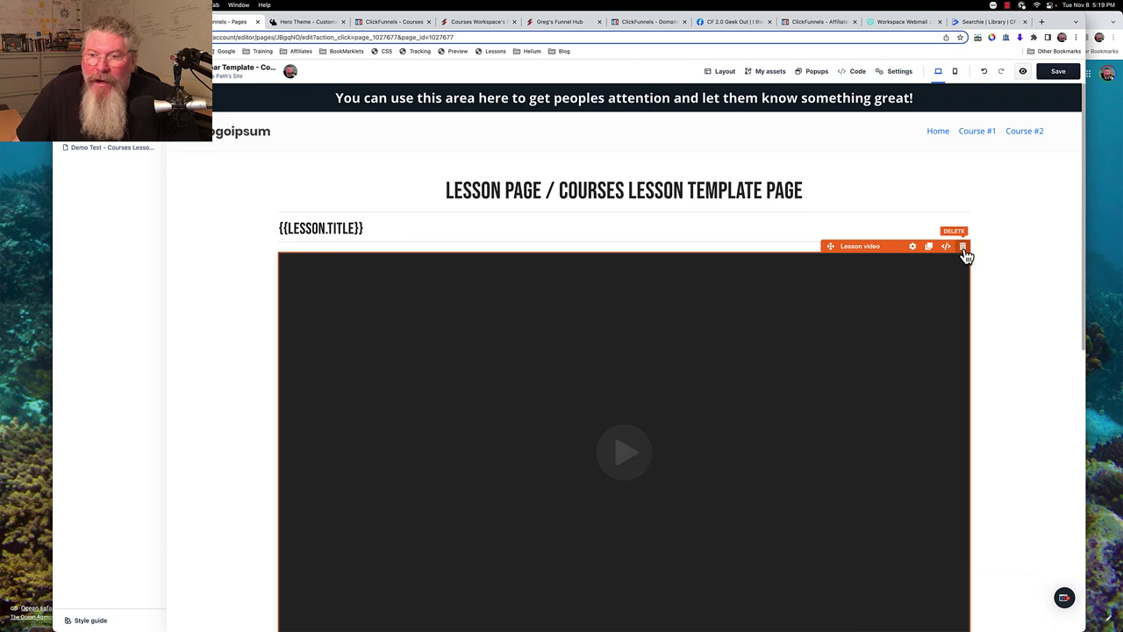
left_click(989, 270)
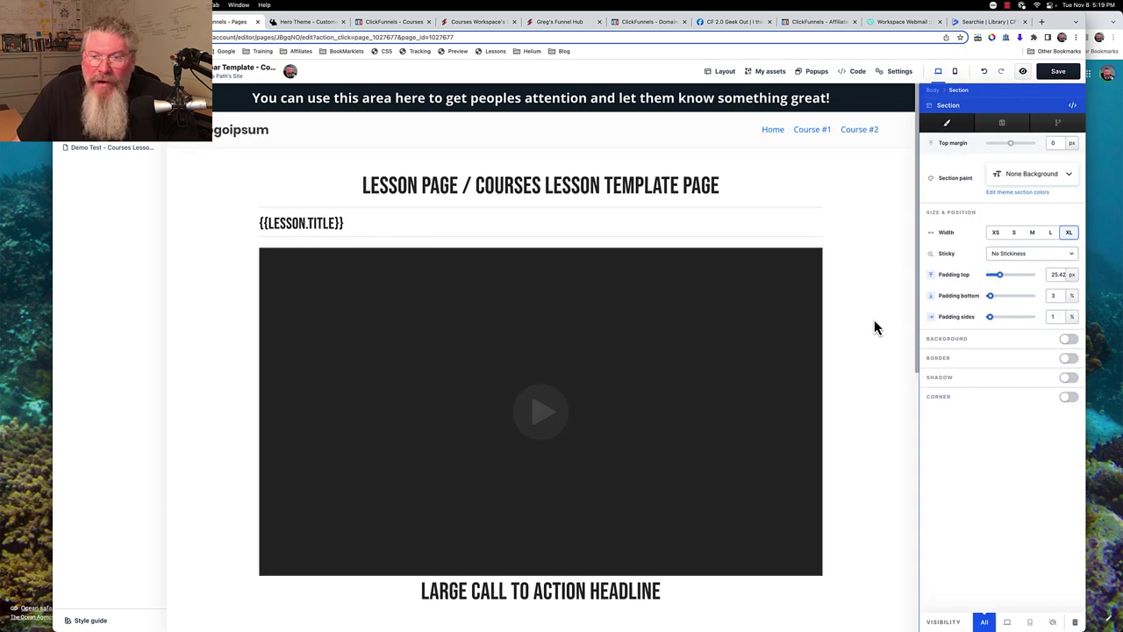
left_click(819, 328)
- Open the row library for the spot between the call-to-action headline and the Mark Lesson Complete button
scroll(820, 329, "down", 5)
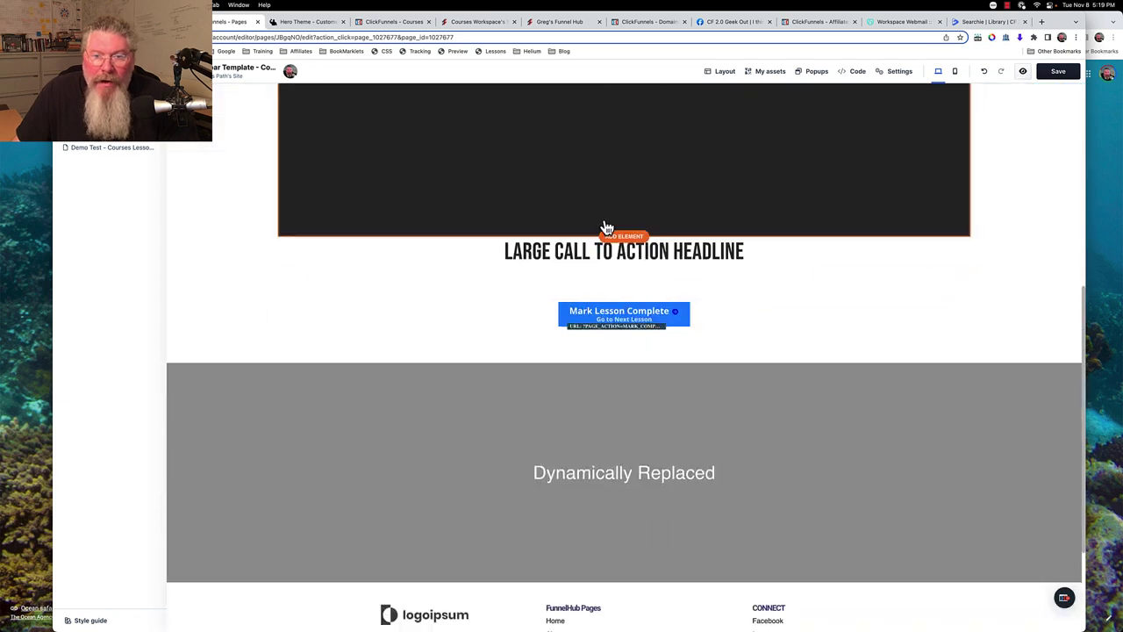
mouse_move(627, 290)
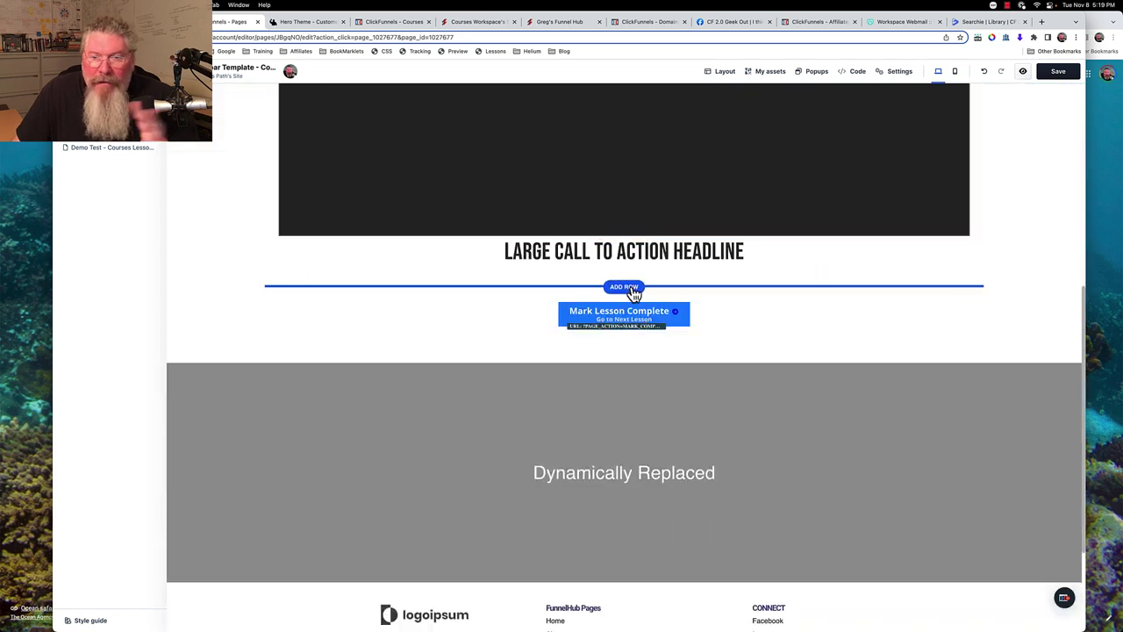
left_click(633, 290)
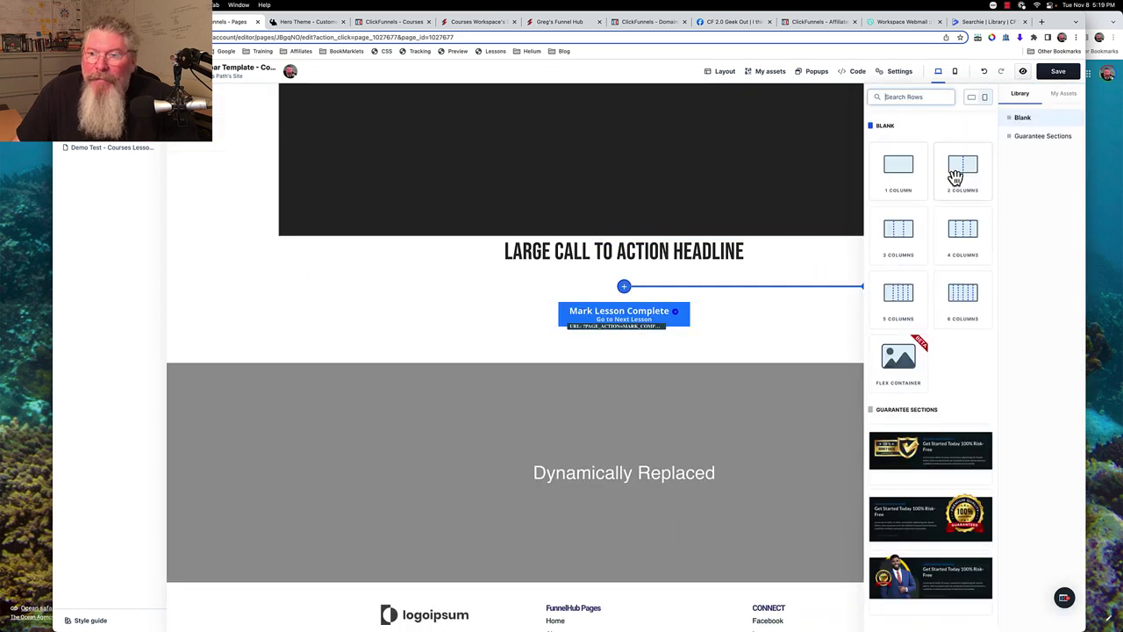
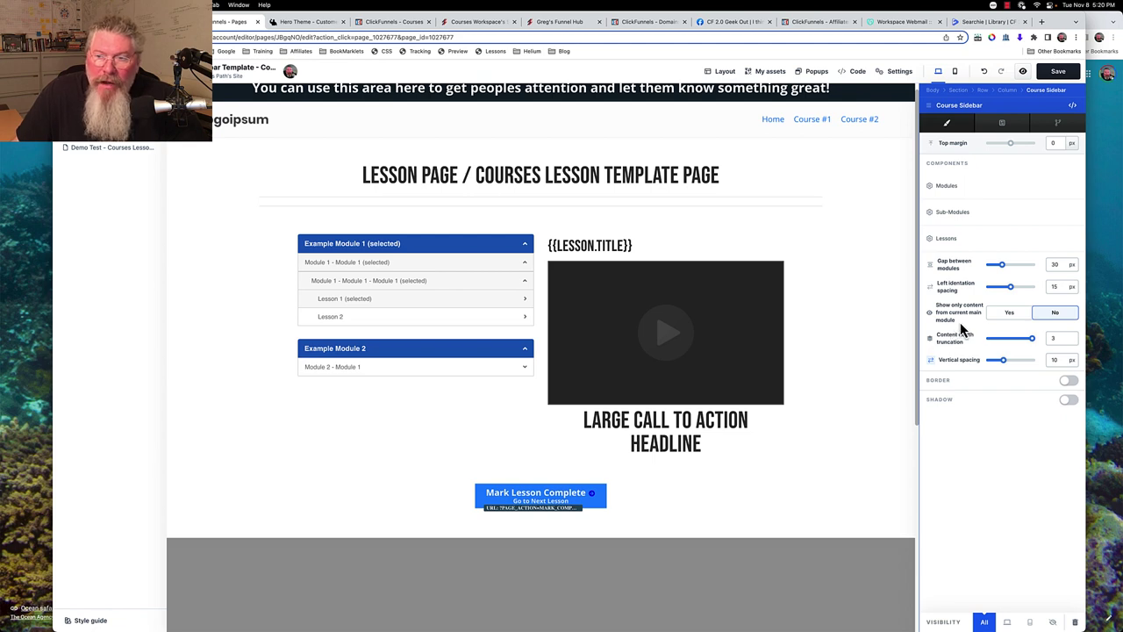
- Try limiting the course sidebar to content from the current main module, and set the option back to No
left_click(1006, 318)
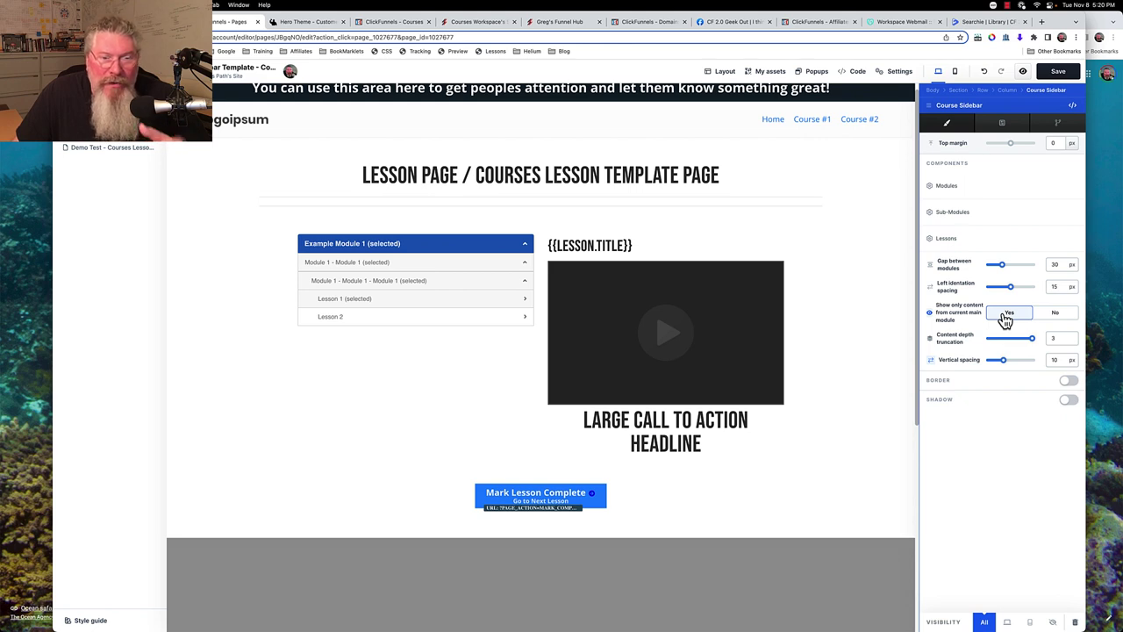
left_click(1052, 318)
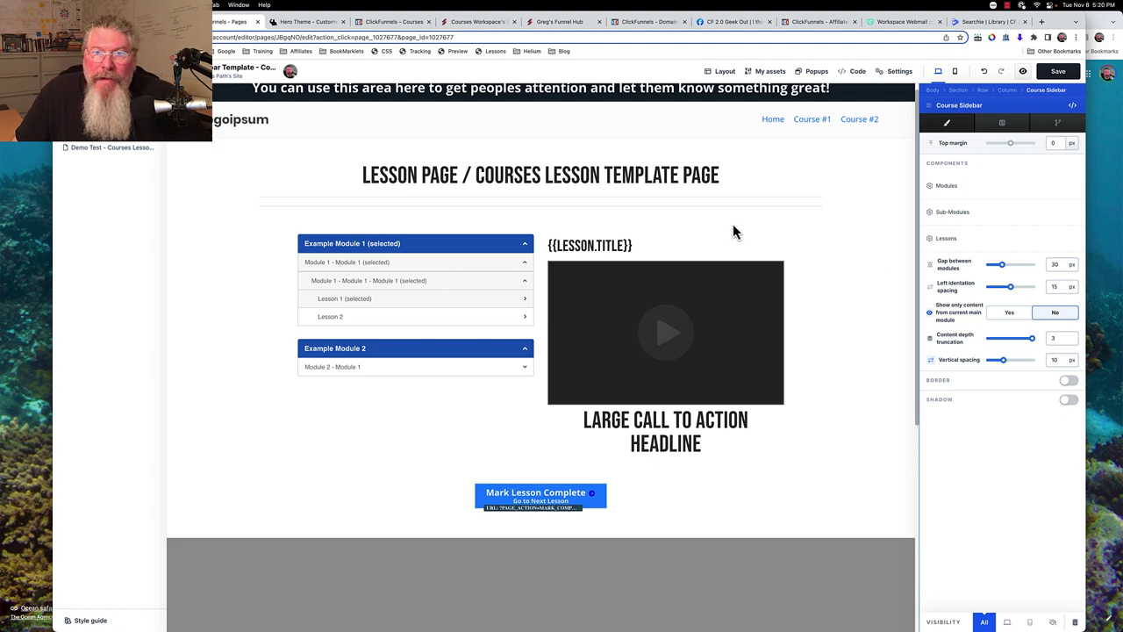
- Review the style settings of the course sidebar and its Modules and Sub-Modules components
left_click(945, 187)
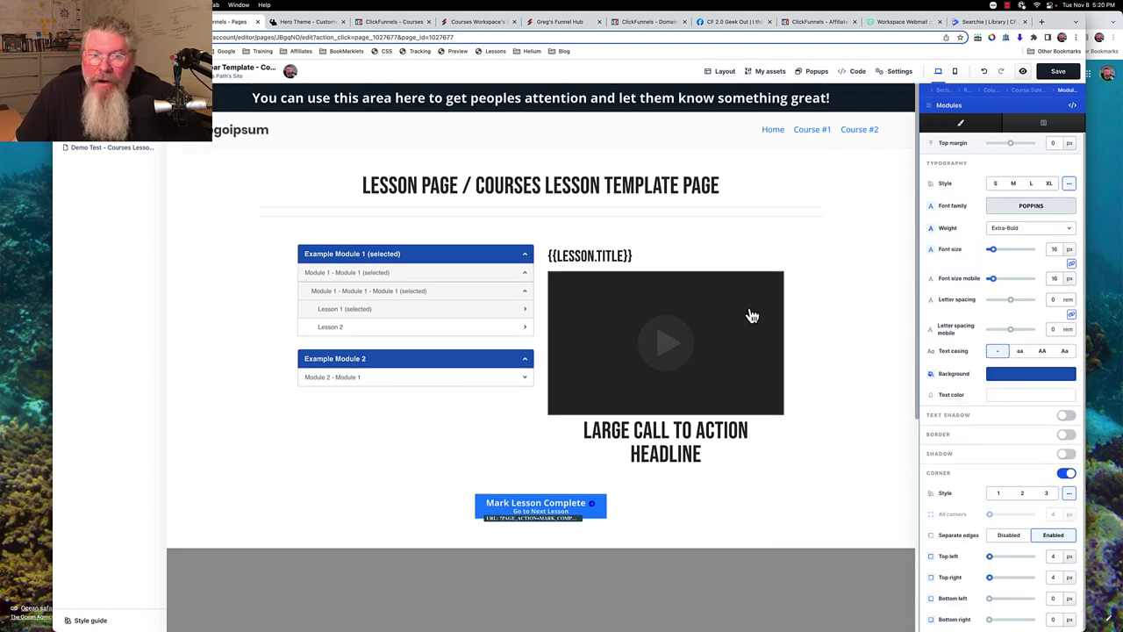
left_click(417, 264)
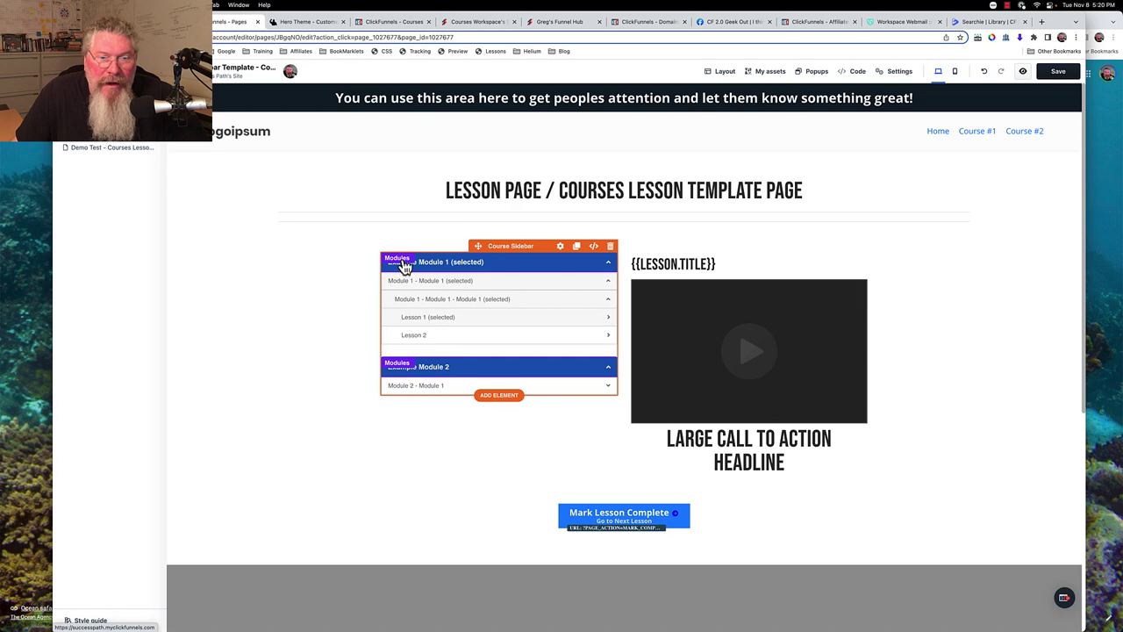
left_click(404, 283)
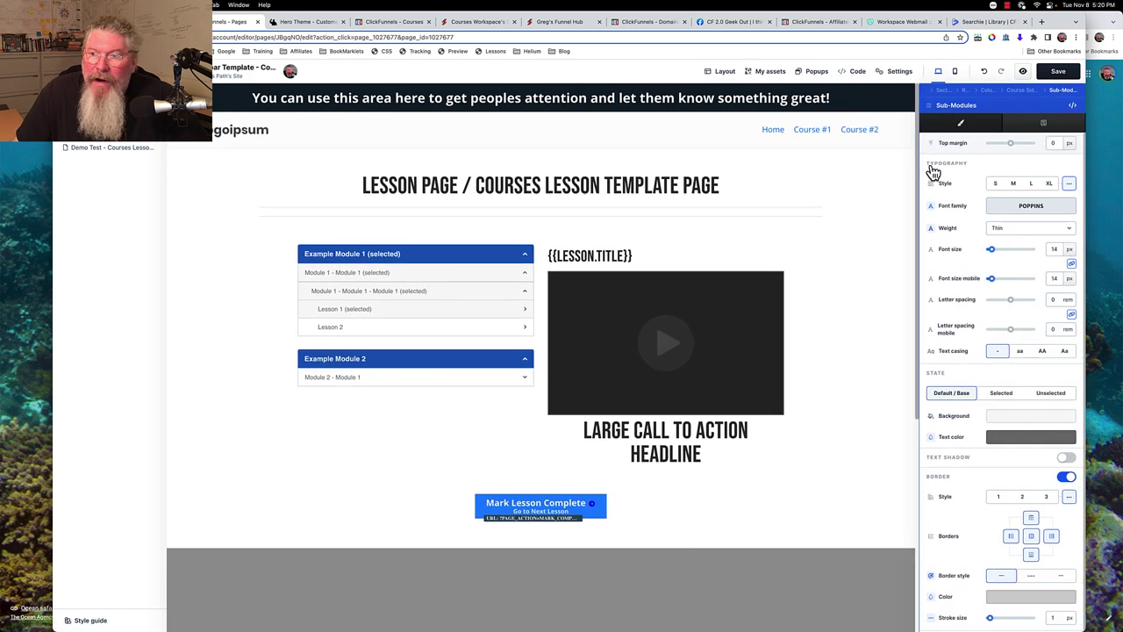
left_click(544, 266)
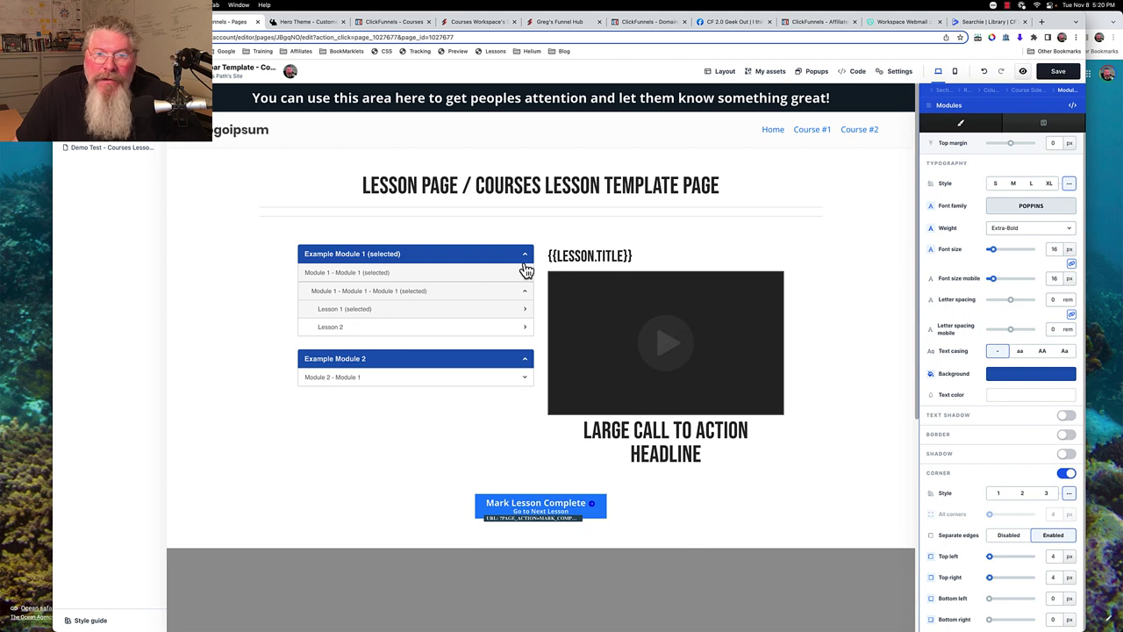
key("Escape")
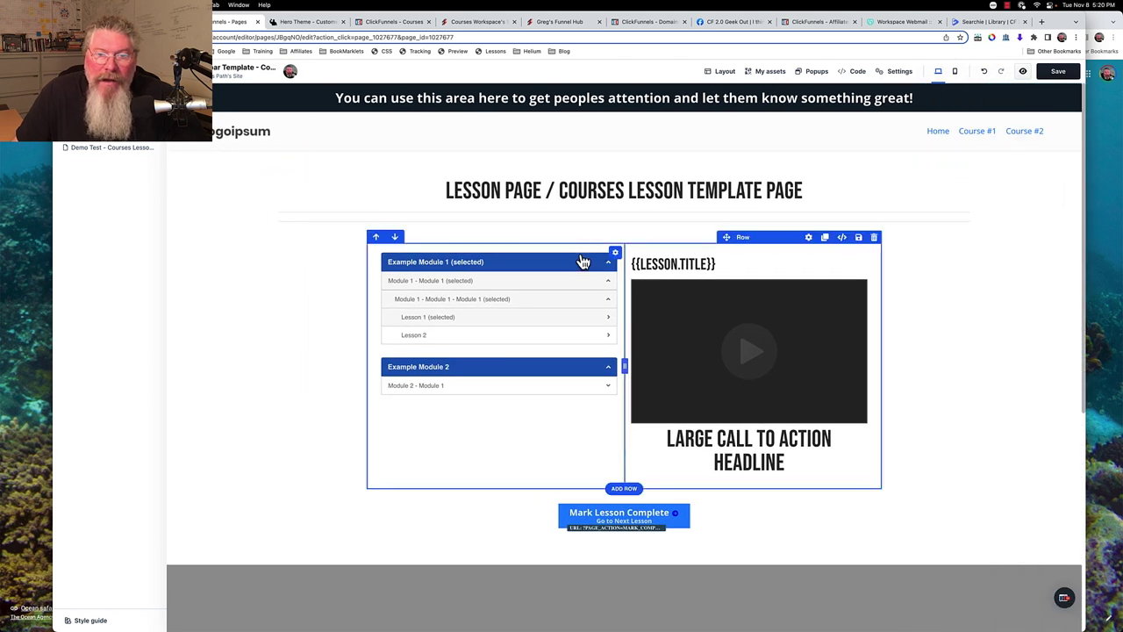
left_click(566, 249)
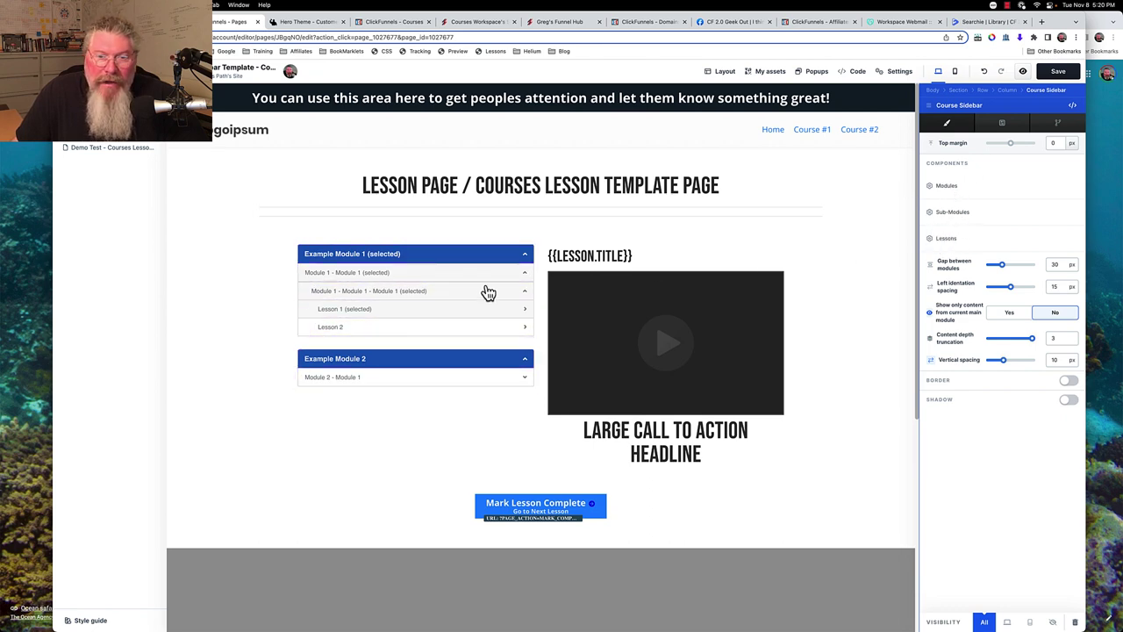
key("Escape")
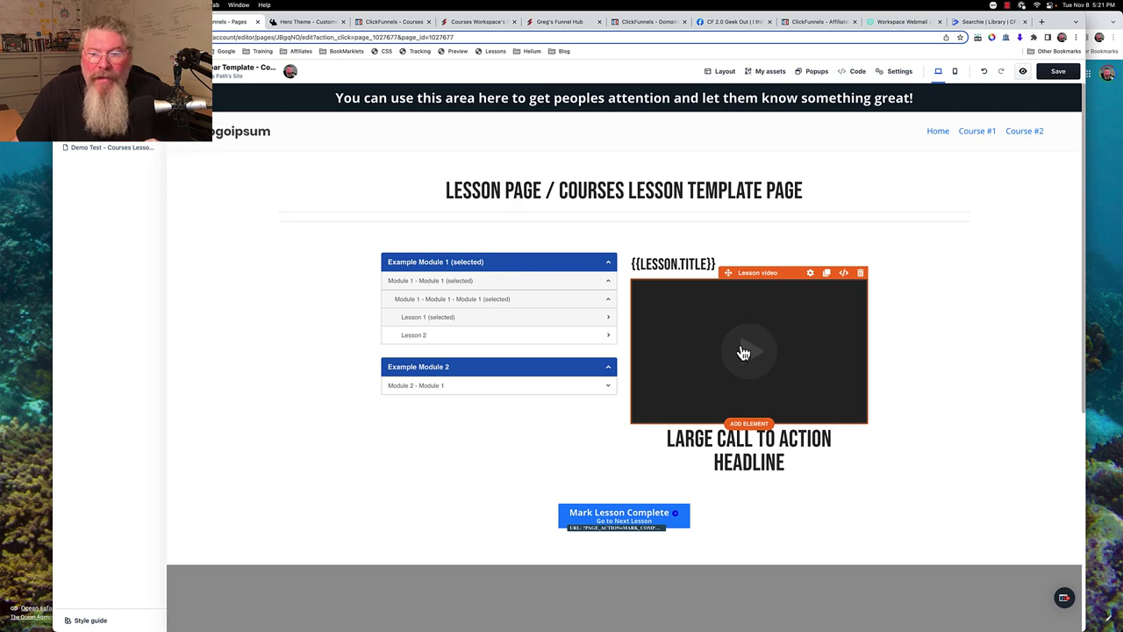
- Delete the Large Call to Action Headline below the lesson video
left_click(751, 424)
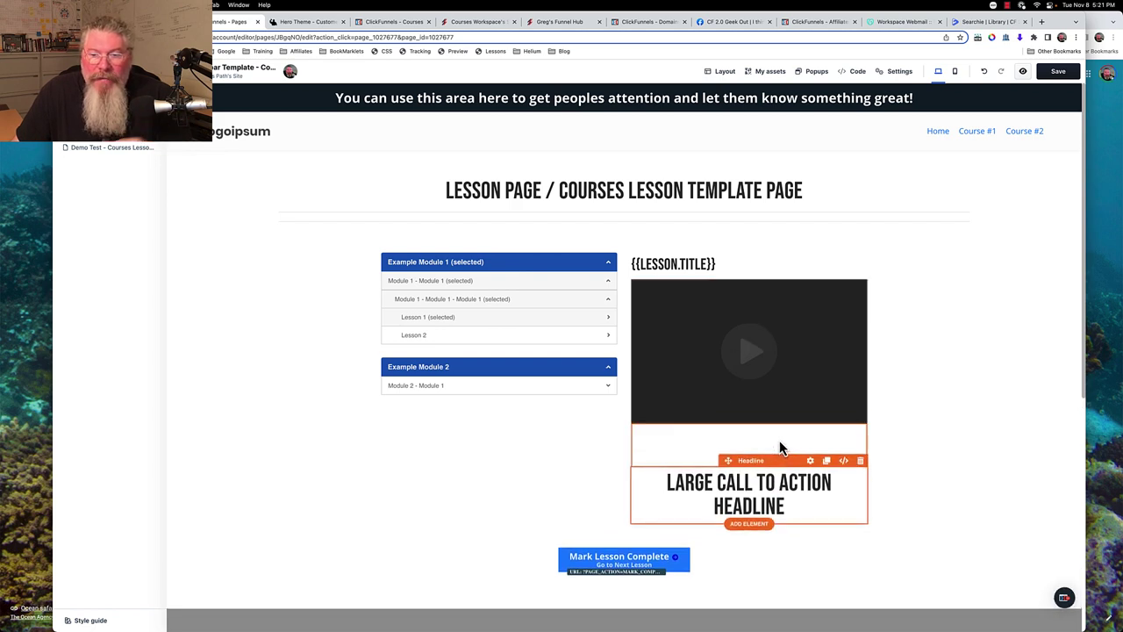
left_click(858, 464)
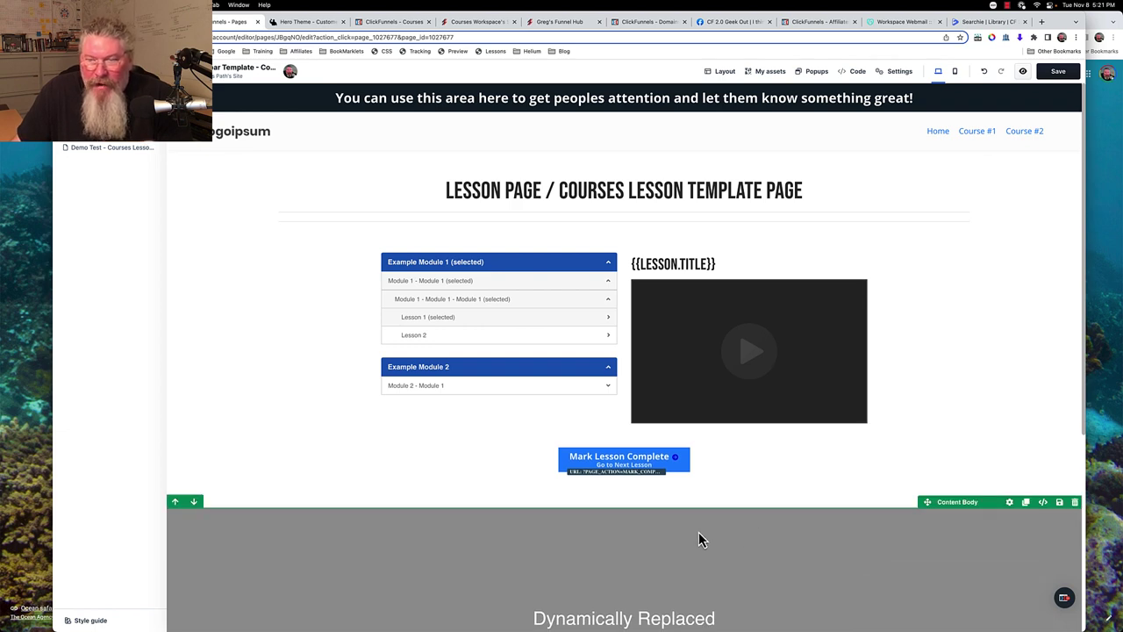
- Try to move the Content Body section into the column below the lesson video
mouse_move(924, 502)
left_mouse_down()
mouse_move(842, 462)
mouse_move(787, 506)
mouse_move(743, 520)
mouse_move(743, 503)
left_mouse_up()
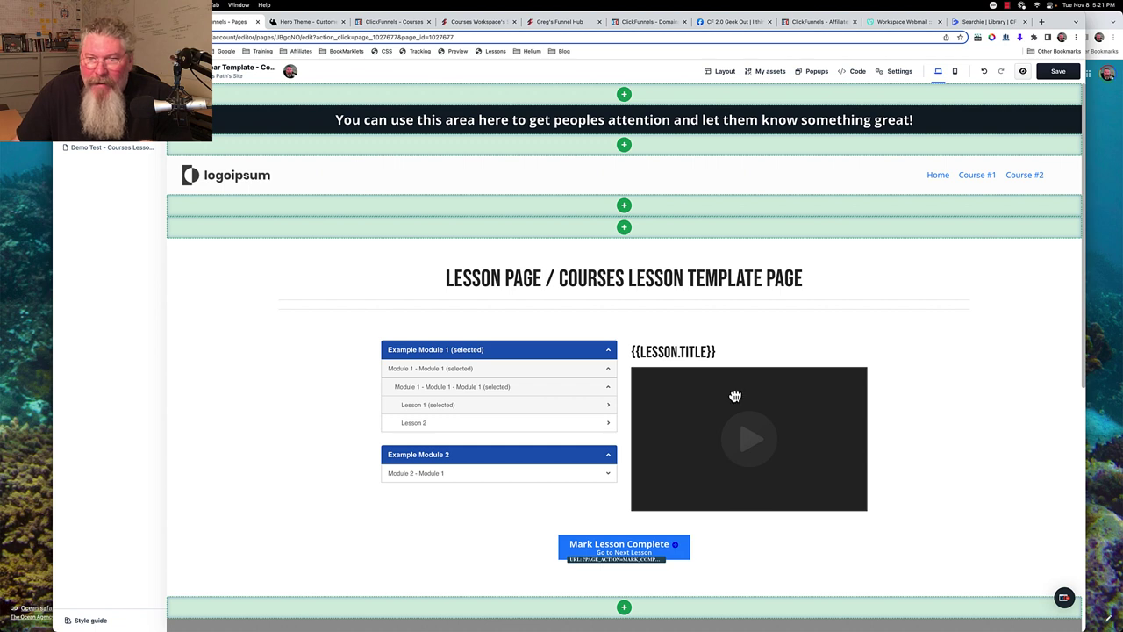
left_click_drag(735, 396, 738, 487)
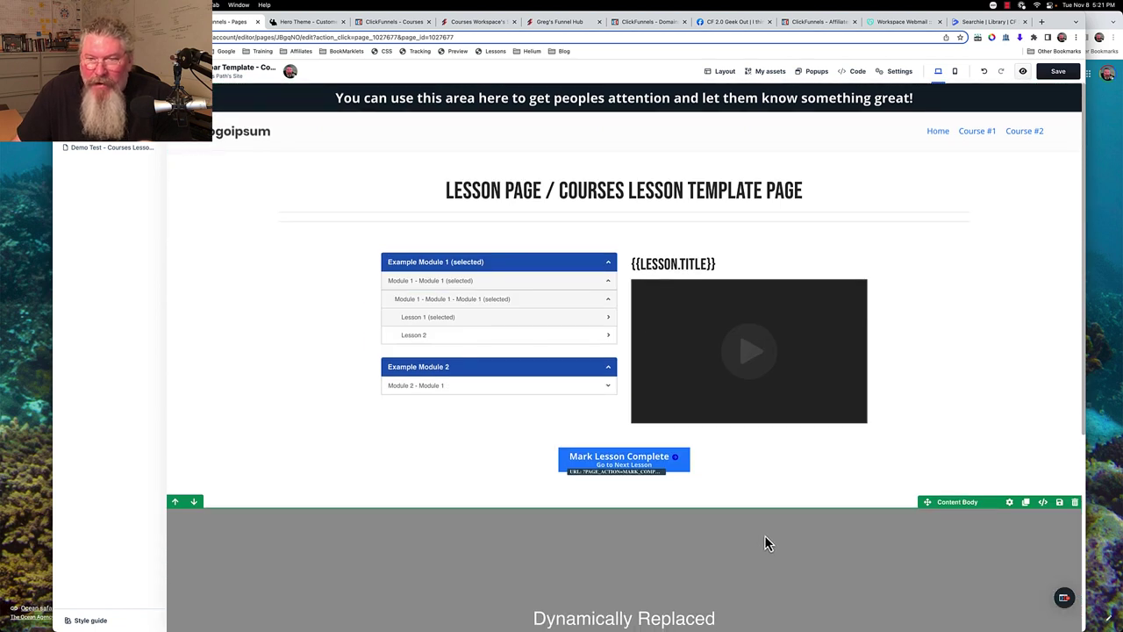
- Look through the element library for a dynamic content element to place below the lesson video, searching for "dy" and "con"
left_click(749, 424)
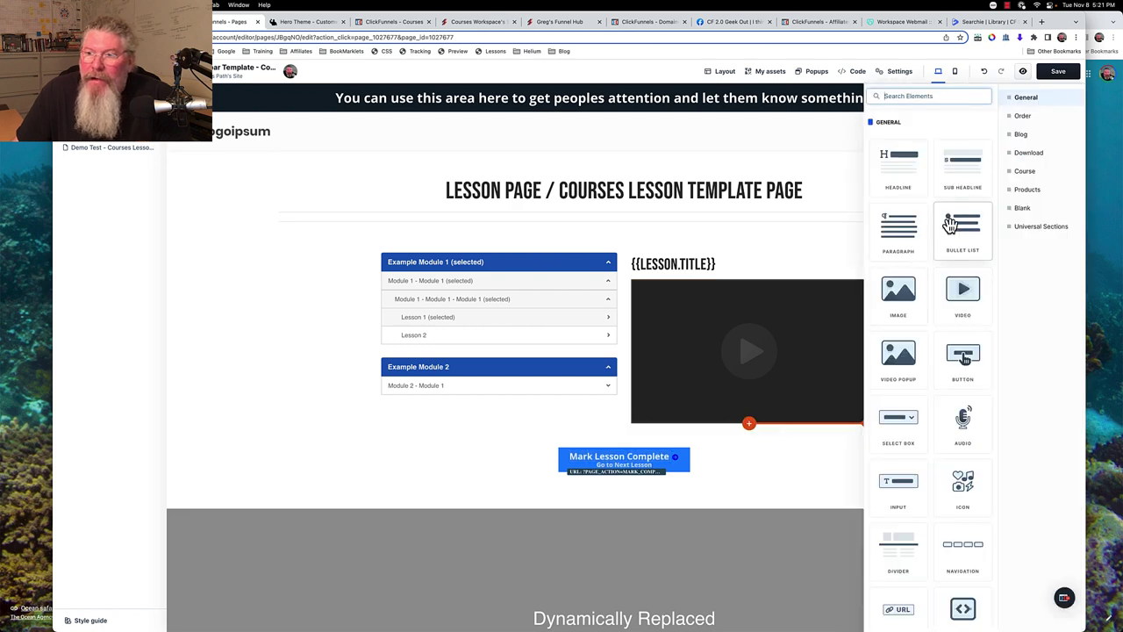
scroll(934, 283, "down", 5)
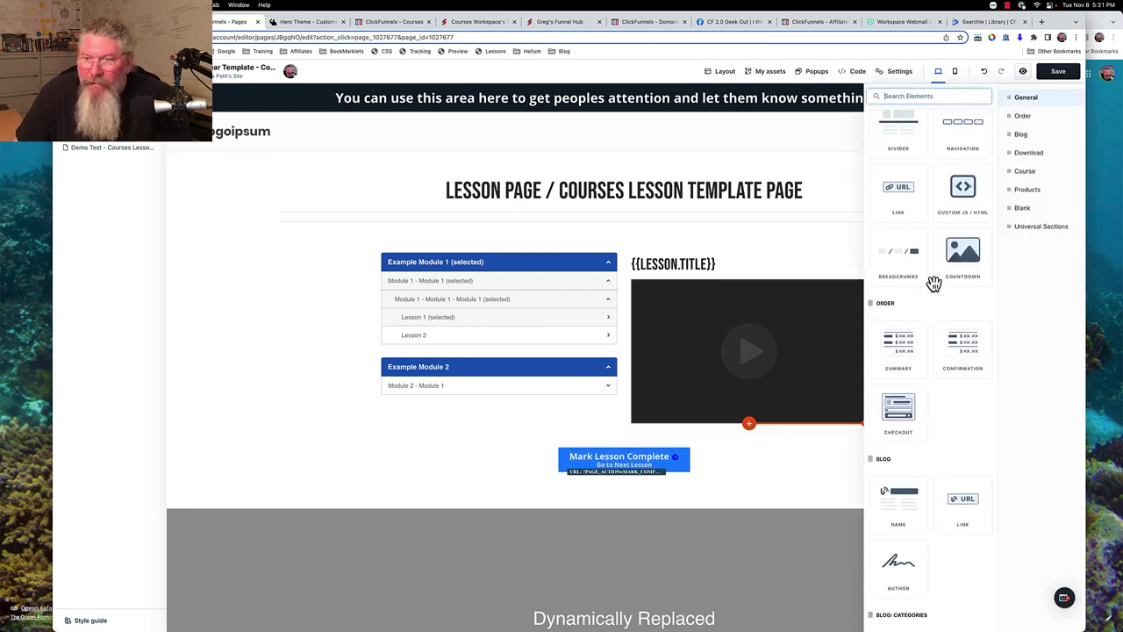
scroll(934, 284, "down", 5)
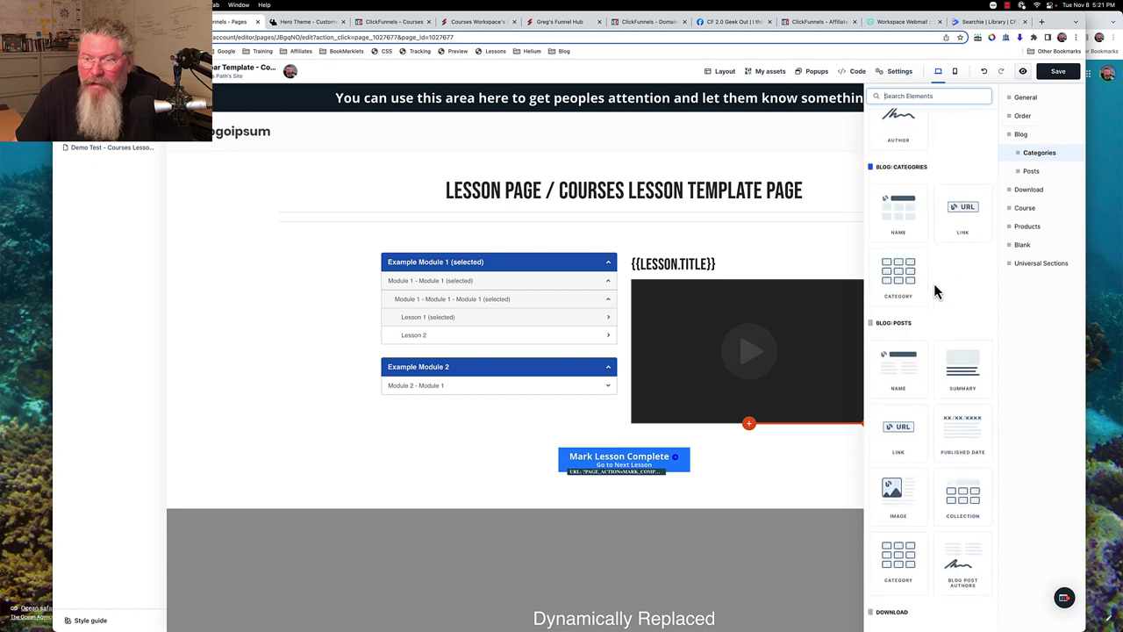
scroll(934, 284, "down", 5)
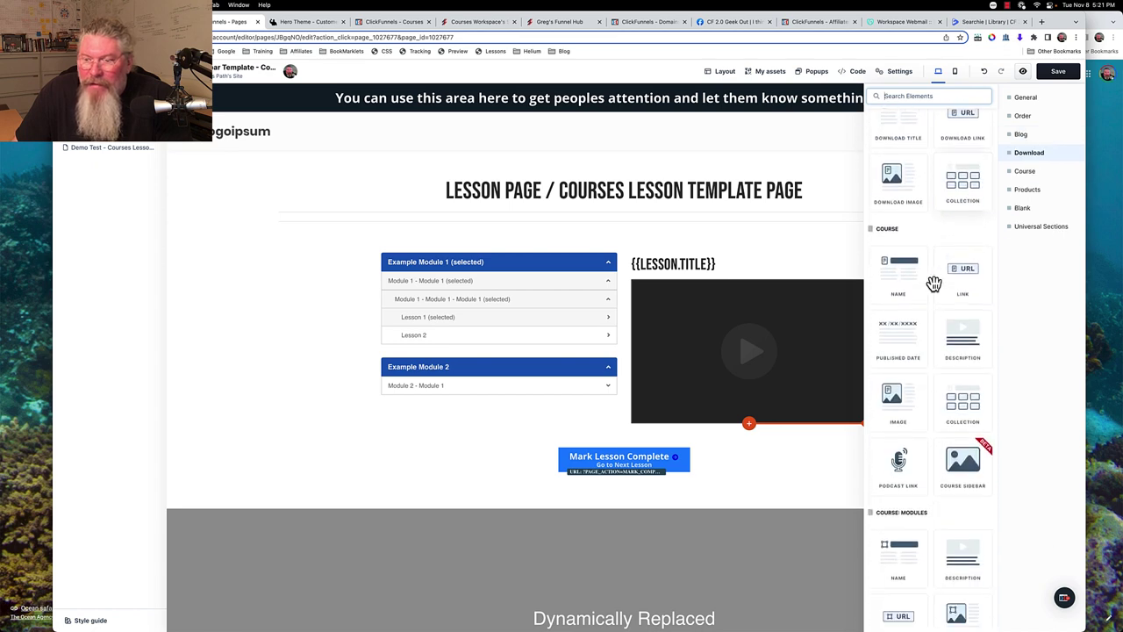
scroll(934, 283, "down", 5)
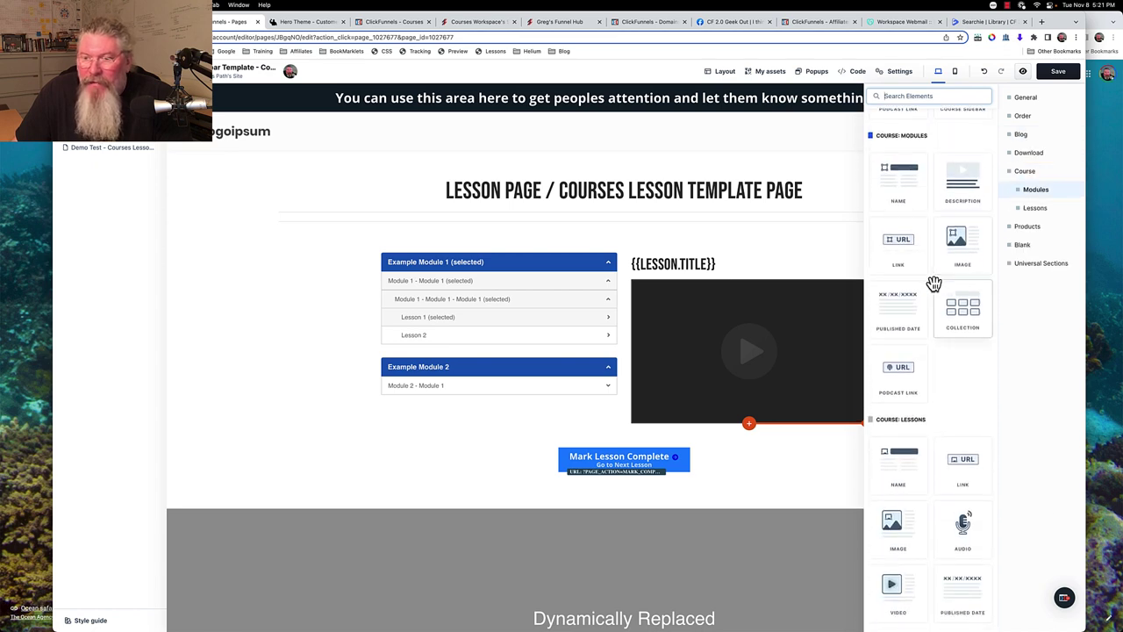
scroll(933, 283, "down", 5)
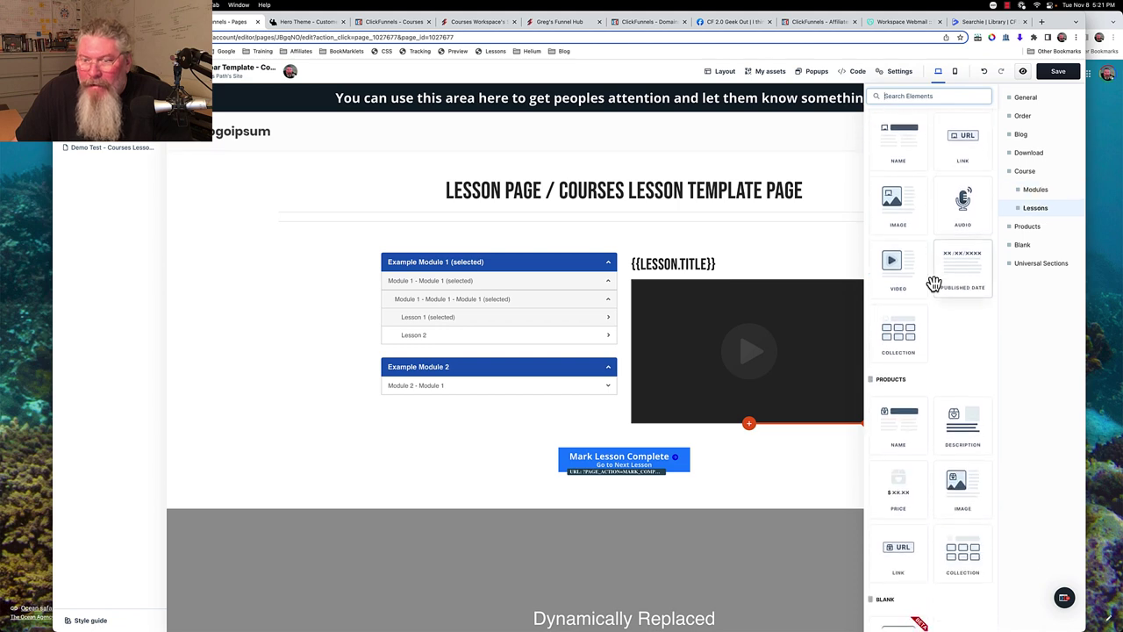
scroll(933, 283, "down", 5)
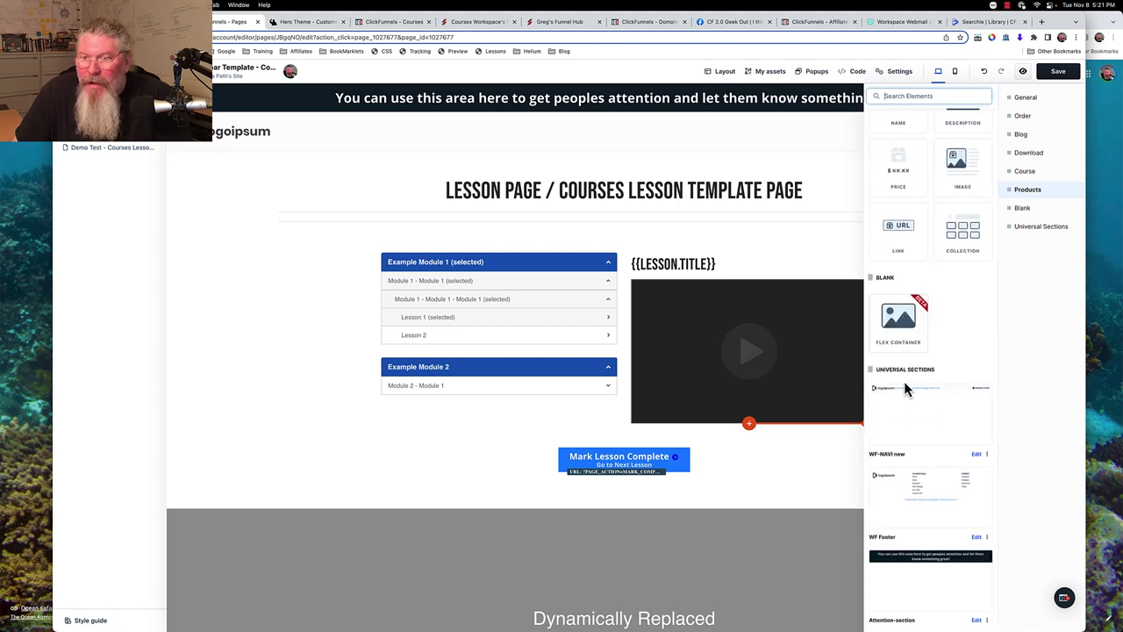
scroll(905, 386, "up", 15)
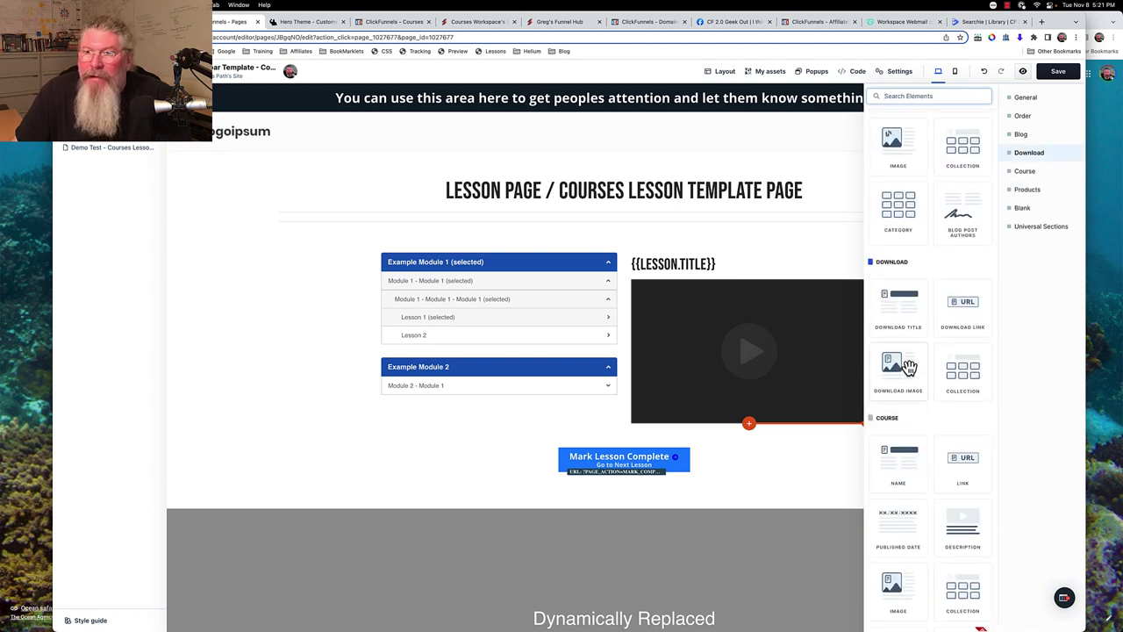
left_click(909, 97)
type("dy")
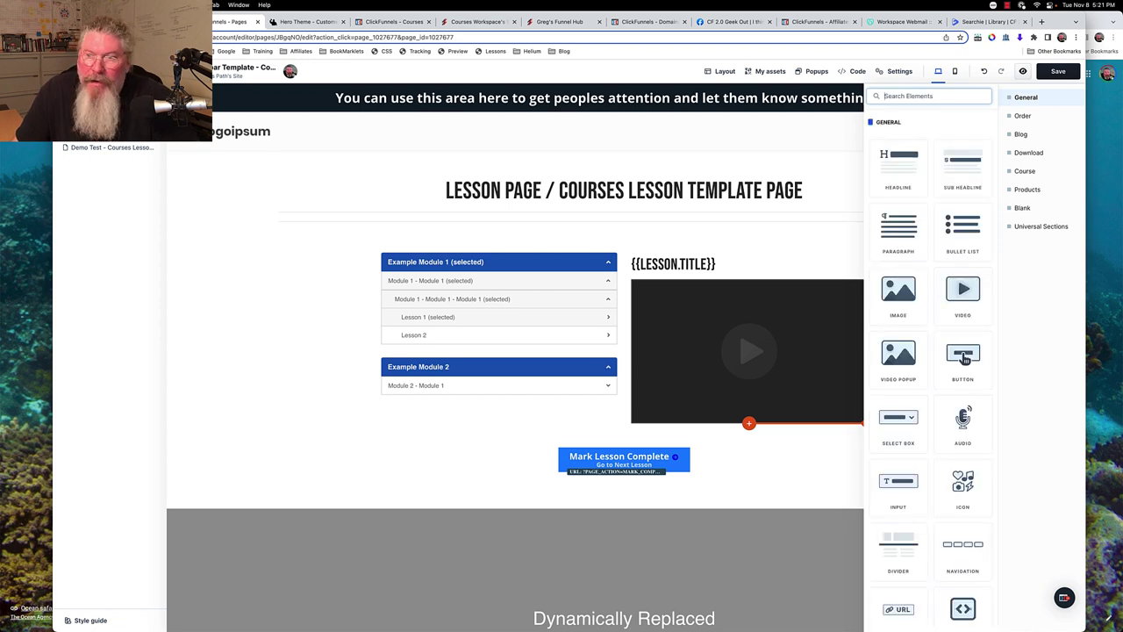
type("con")
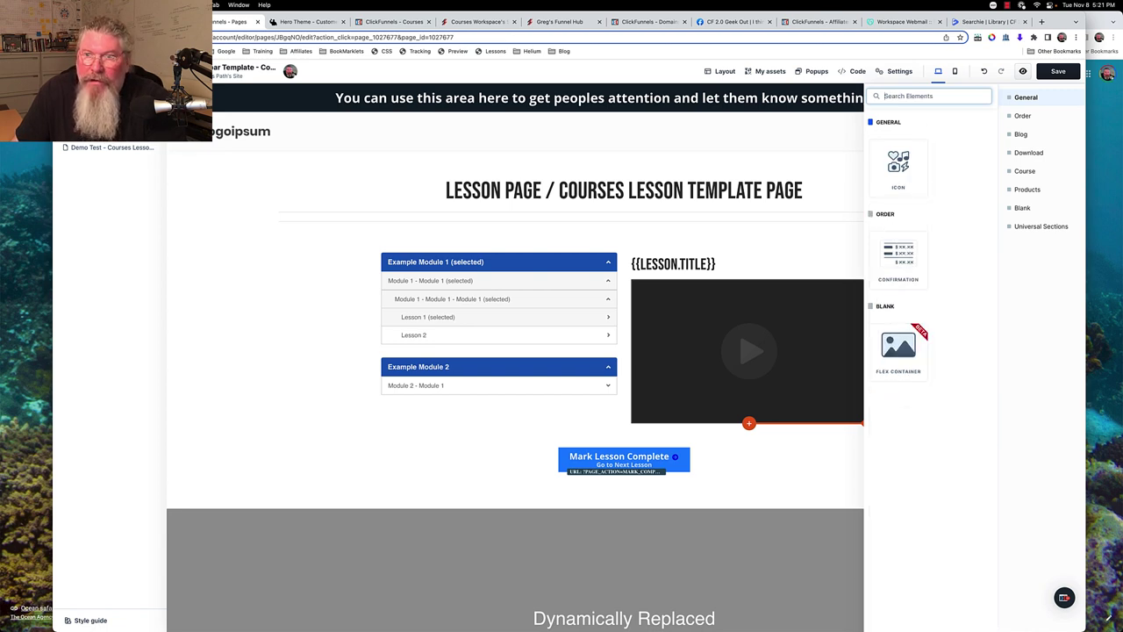
left_click(795, 465)
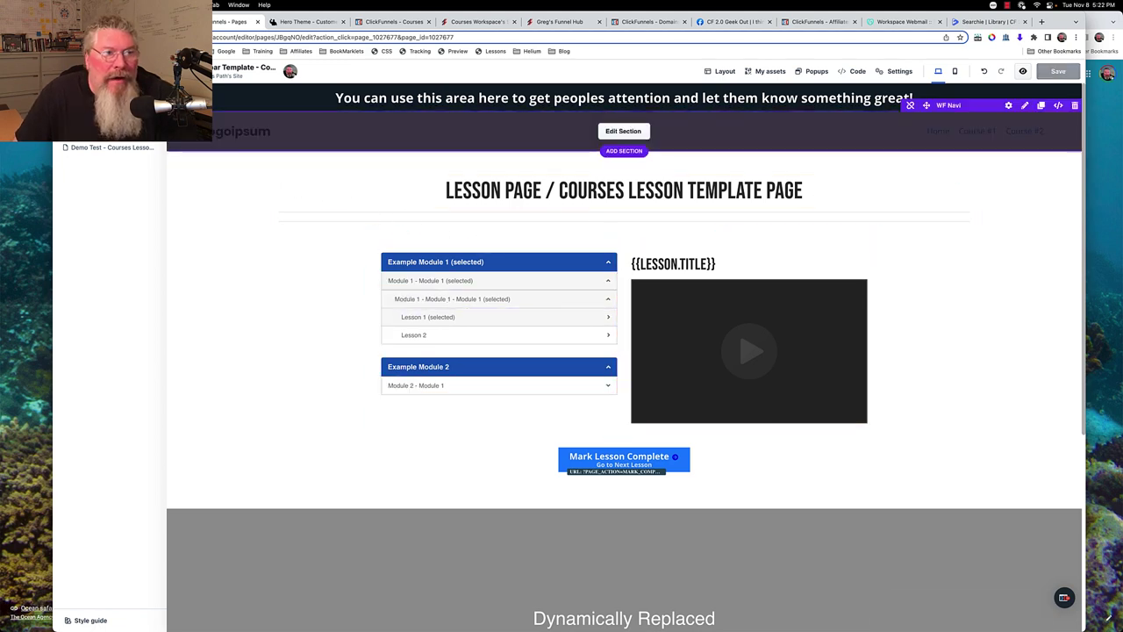
- Leave the page editor and open the Success Path Course from the site's courses list
key("super+bracketleft")
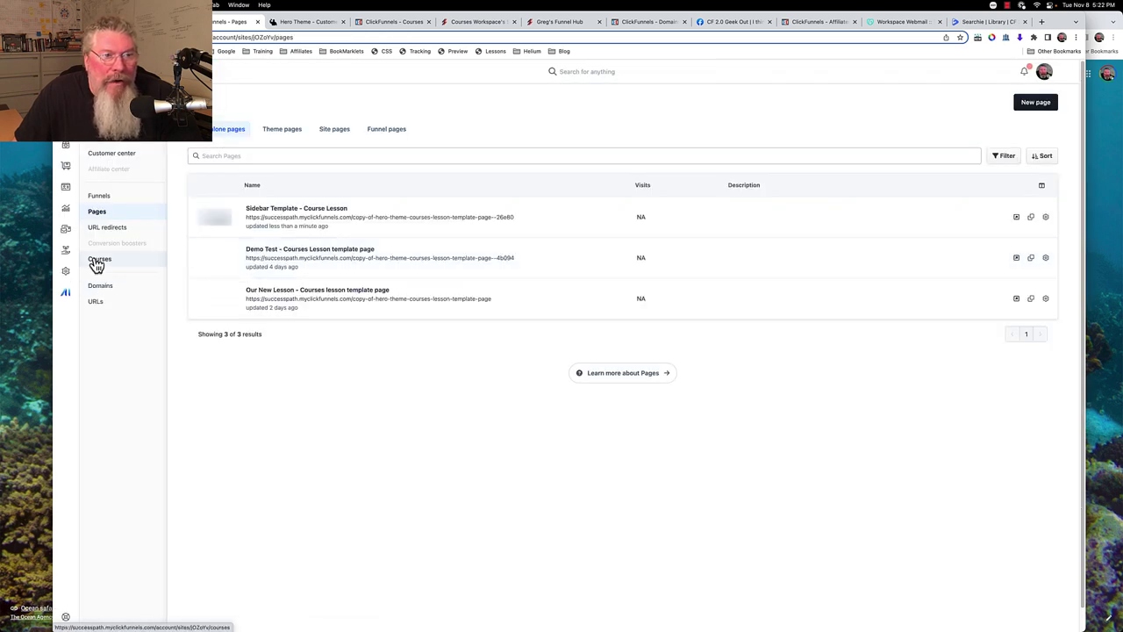
left_click(98, 262)
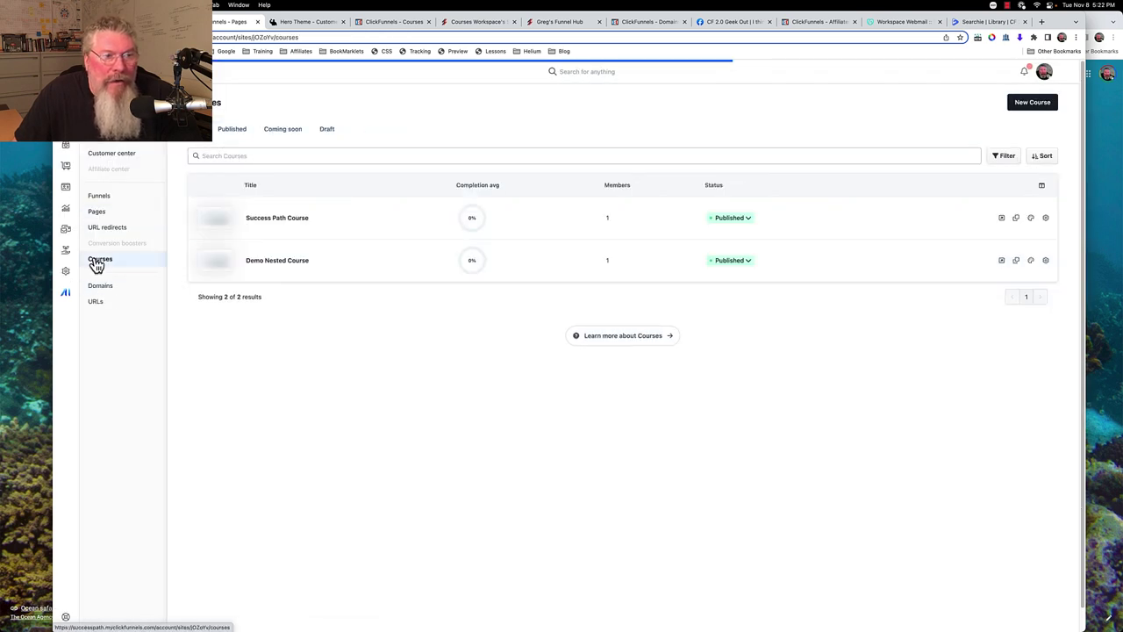
left_click(263, 224)
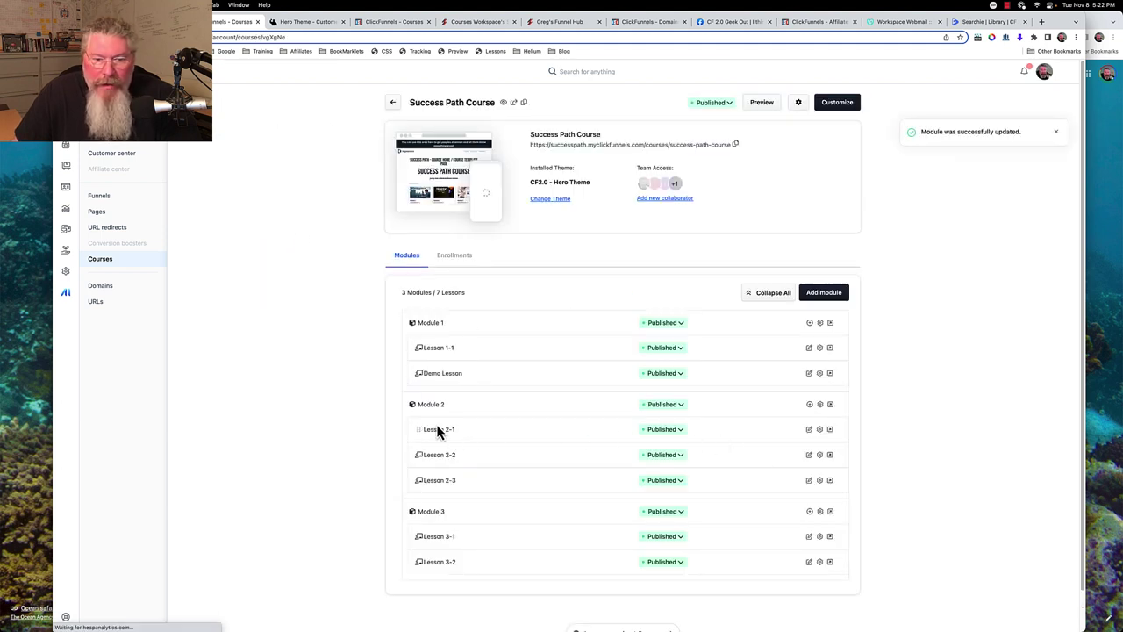
- Assign Sidebar Template - Course Lesson as the template page for Lesson 2-1 and update the lesson
left_click(820, 430)
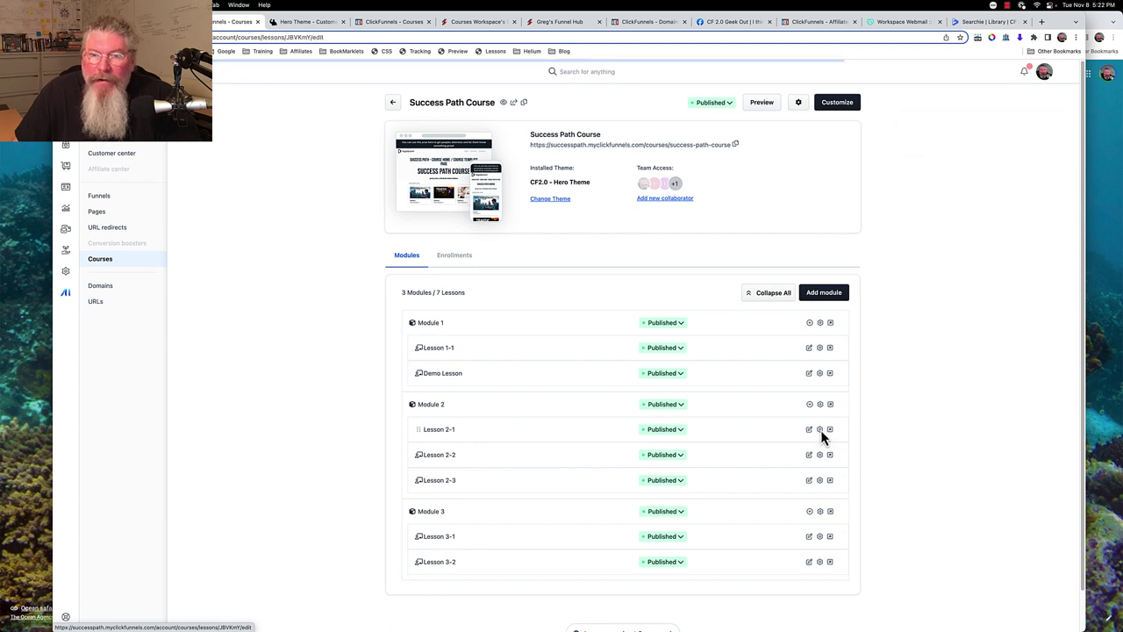
left_click(818, 204)
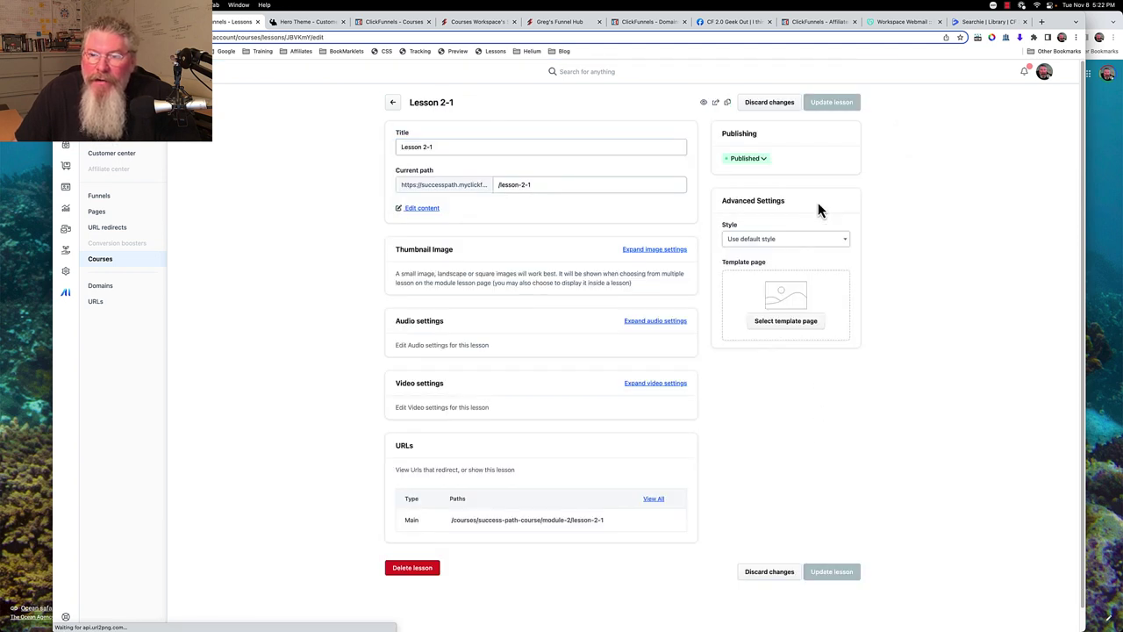
left_click(790, 323)
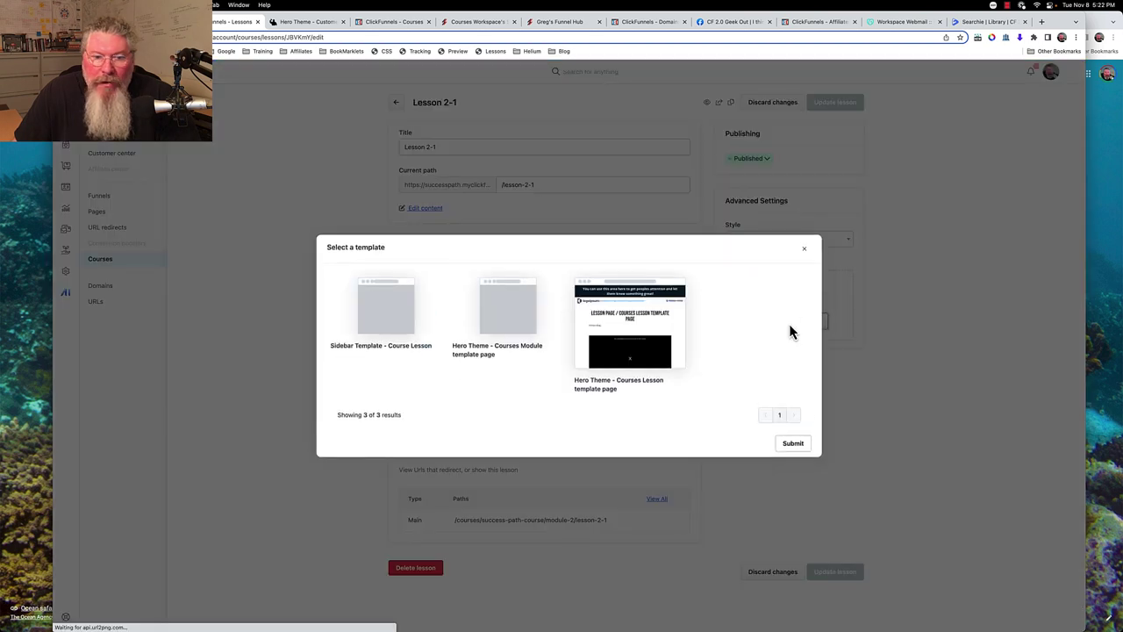
left_click(378, 317)
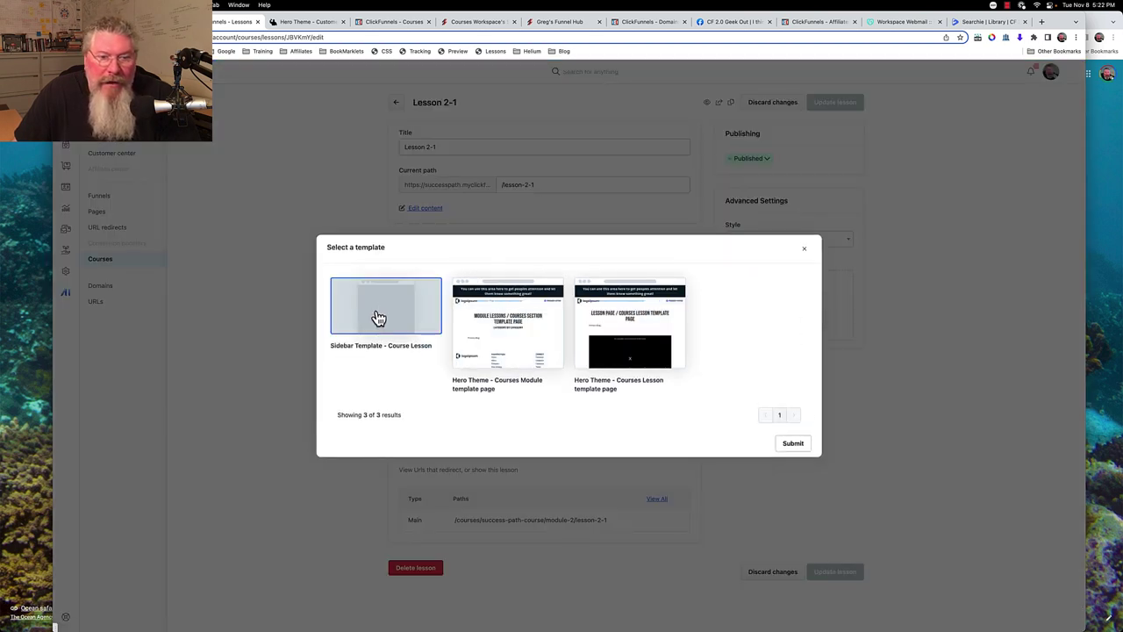
left_click(793, 444)
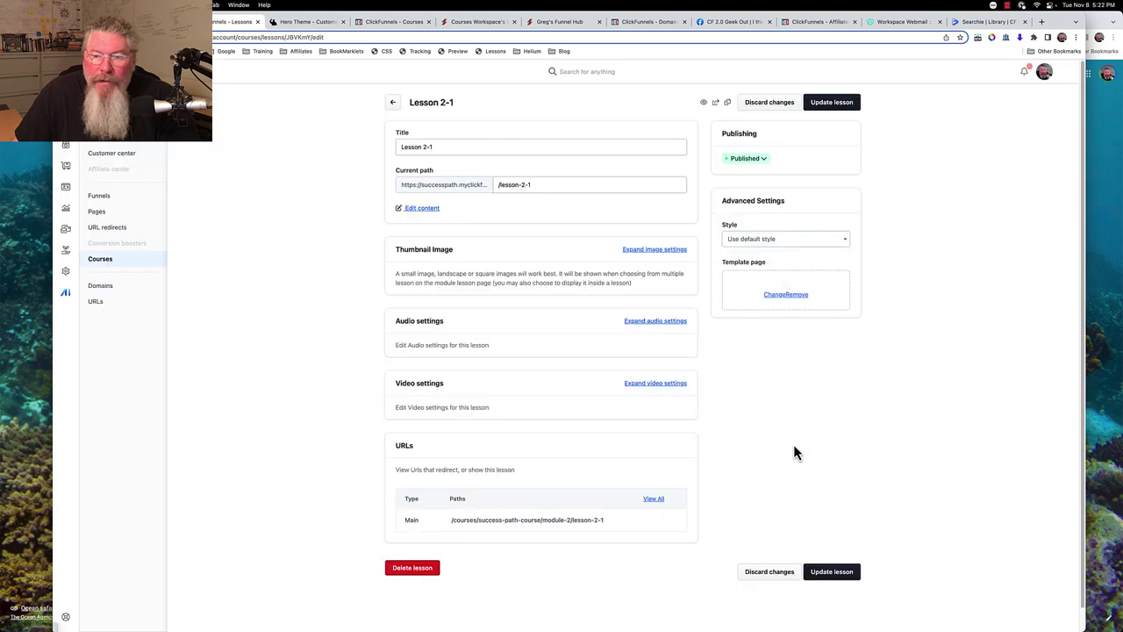
left_click(825, 103)
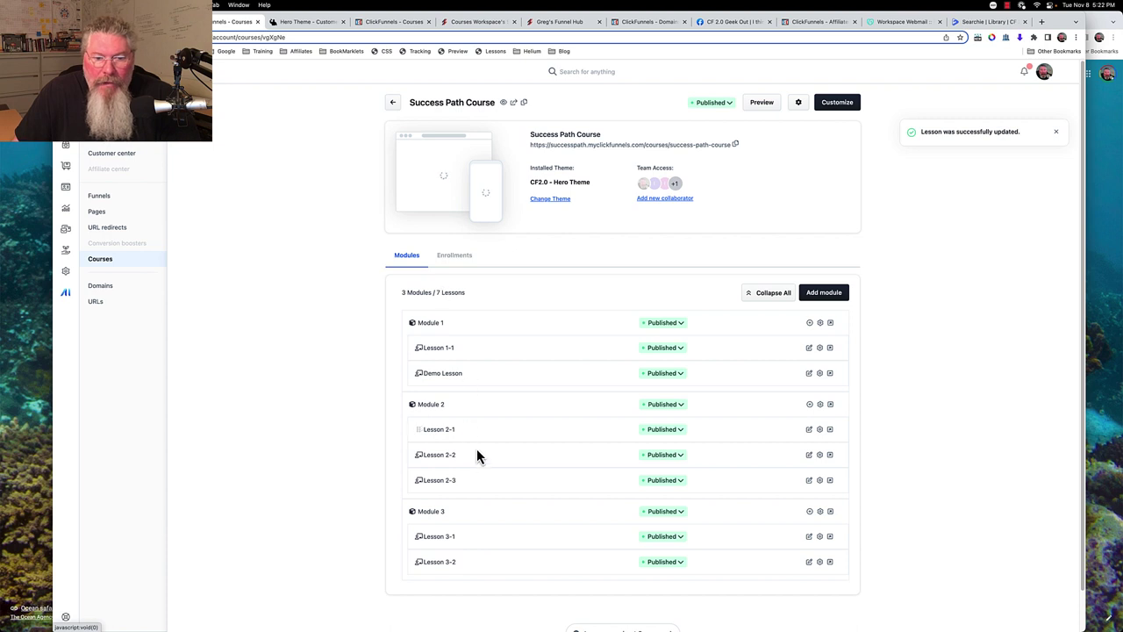
- Open Lesson 2-1 in the content editor and examine how the sidebar template and lesson content area are laid out
left_click(810, 432)
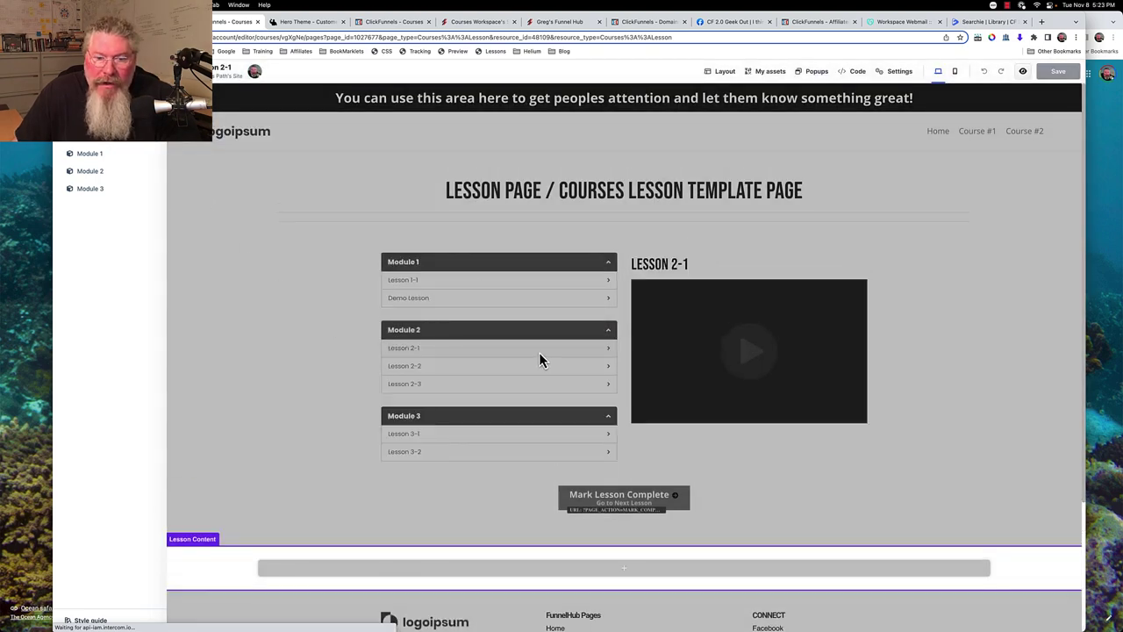
scroll(538, 352, "down", 2)
scroll(540, 354, "down", 1)
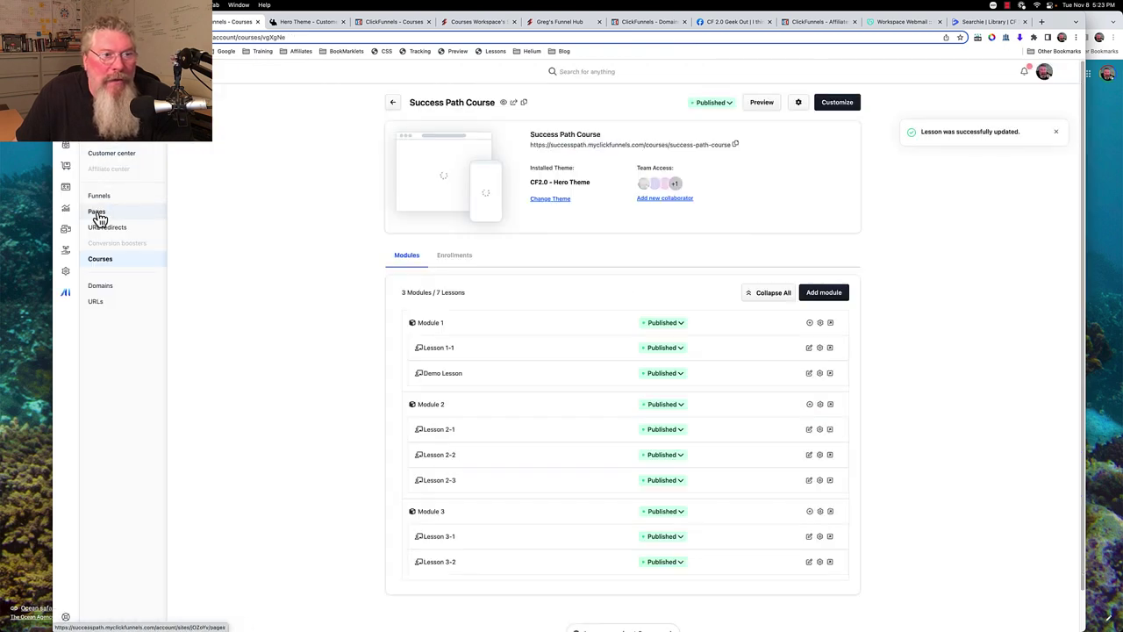
- Open the Sidebar Template - Course Lesson page for editing and replace the Lesson video element with a Video element below the lesson title
left_click(104, 211)
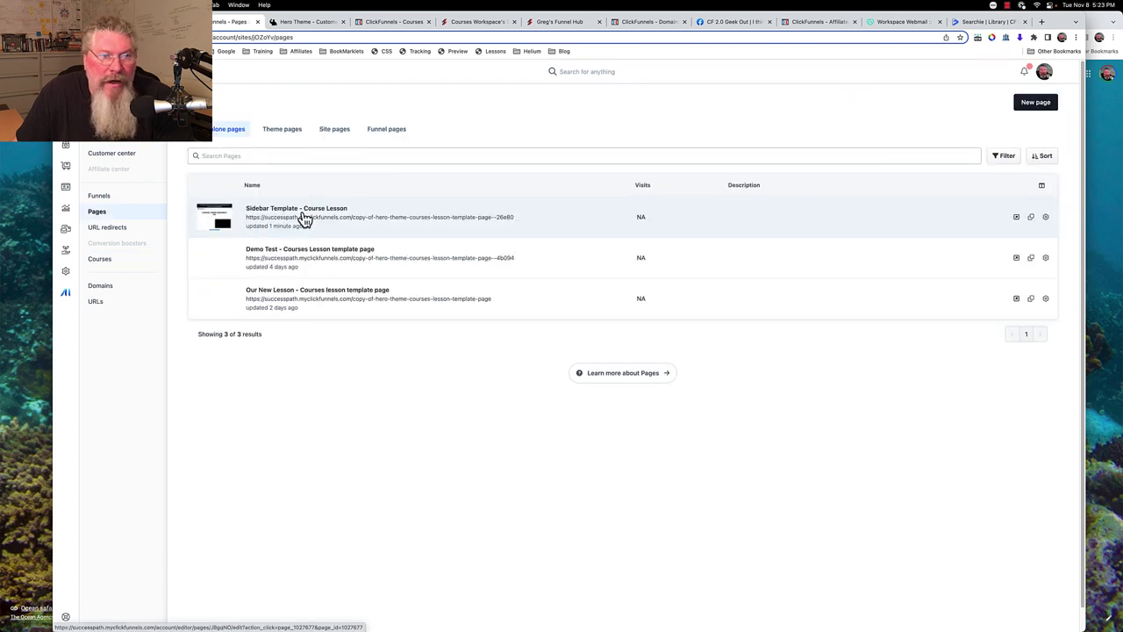
left_click(308, 216)
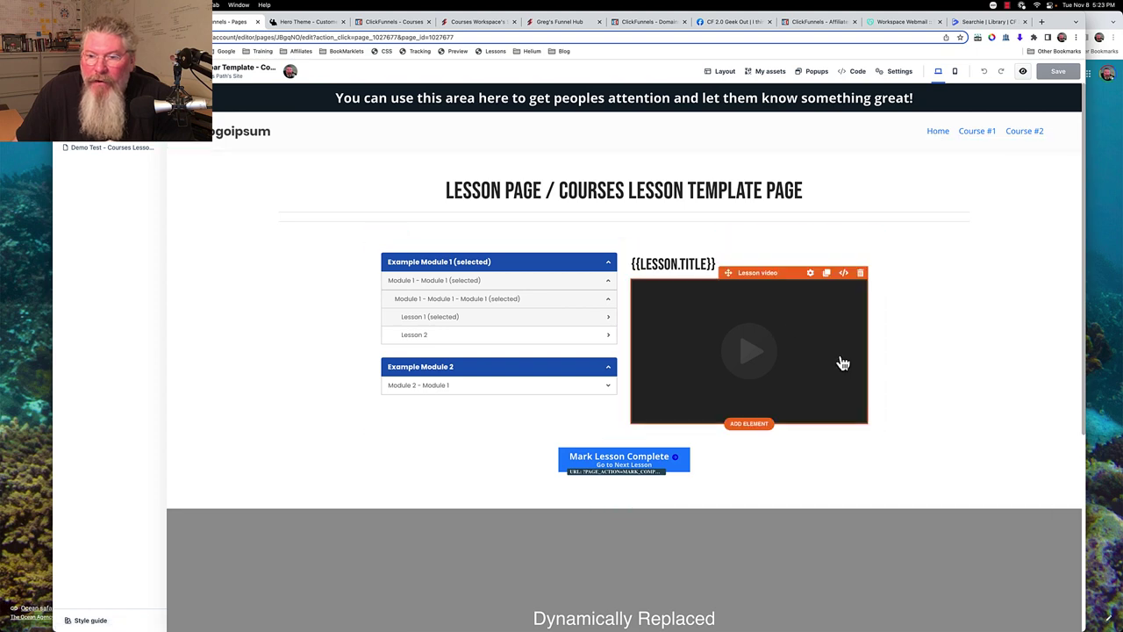
left_click(860, 273)
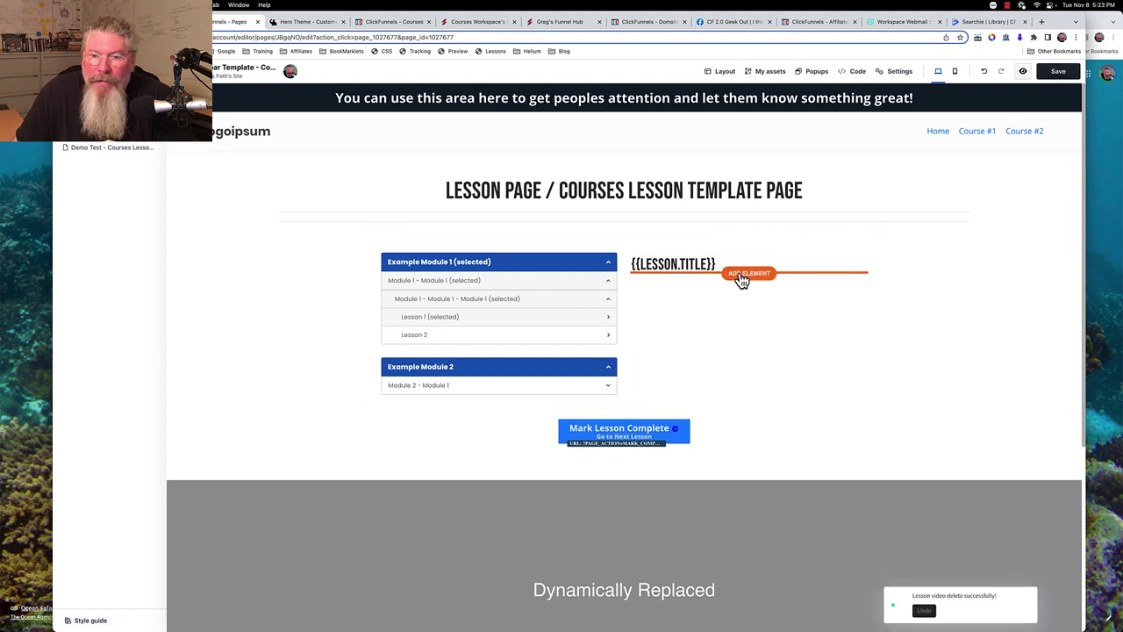
left_click(748, 274)
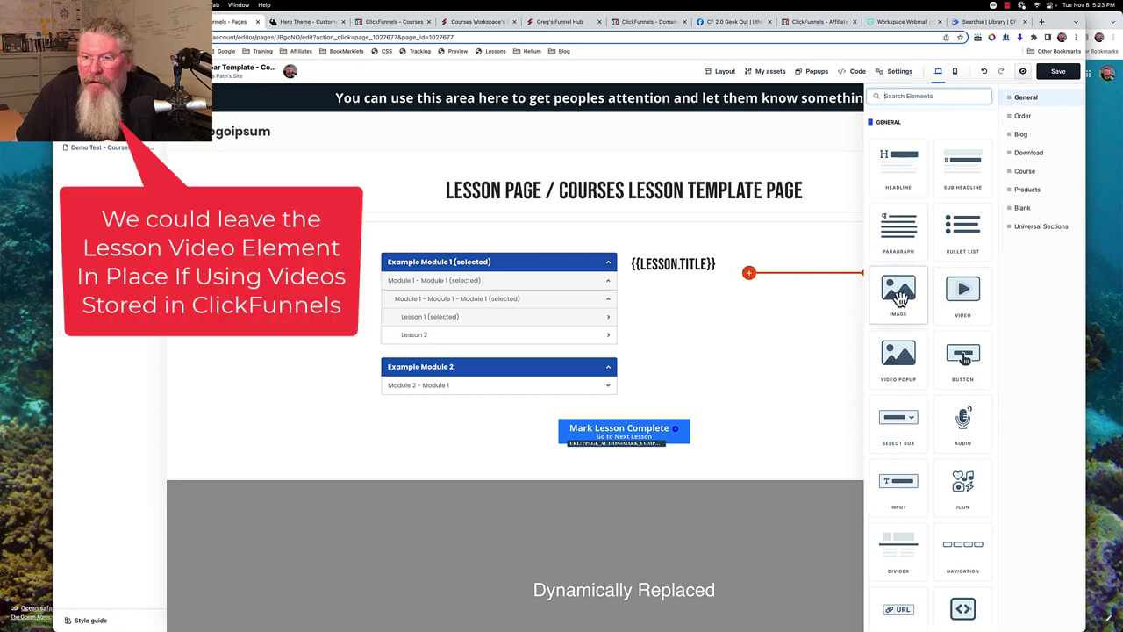
left_click(963, 290)
left_click(747, 318)
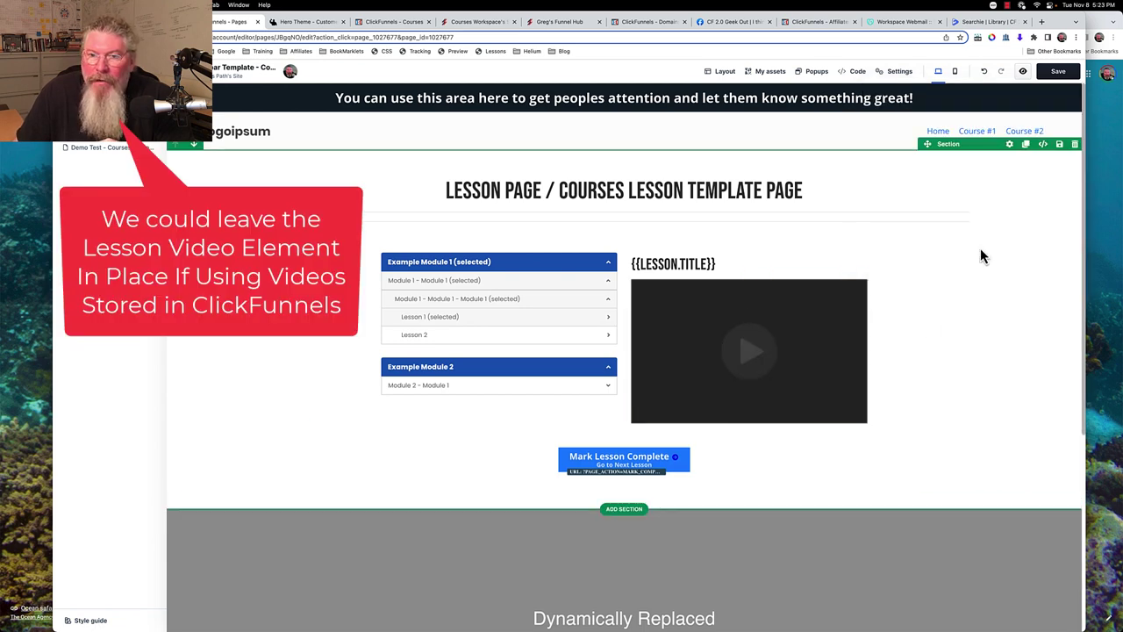
- Save the section holding the course sidebar and video as a reusable section named "Sidebar Section"
left_click(1061, 145)
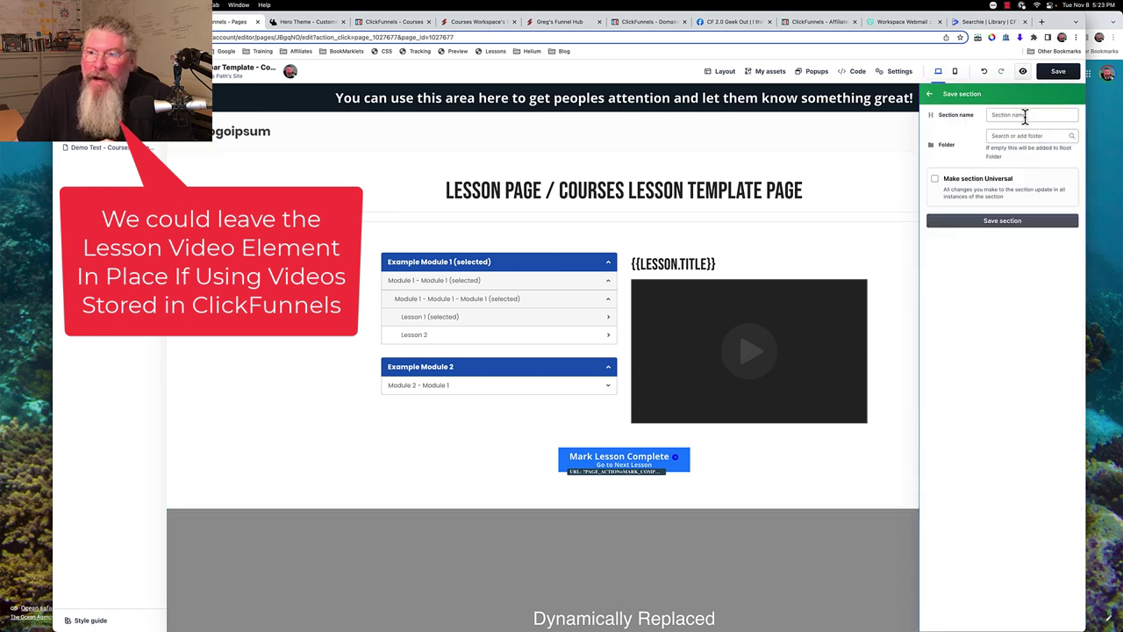
left_click(1026, 115)
type("Se")
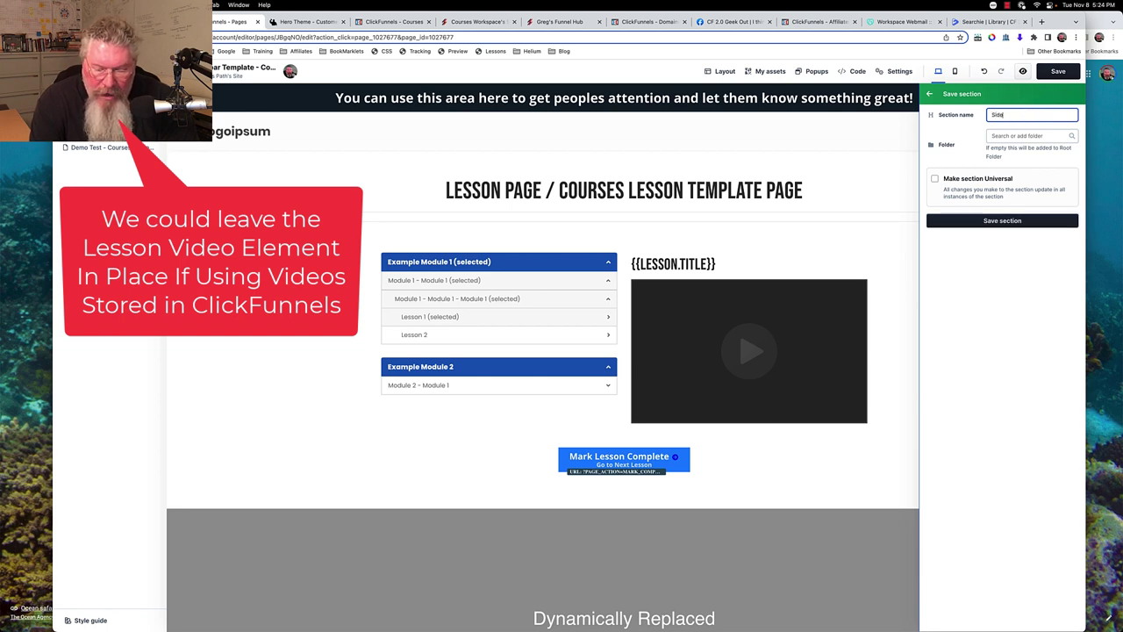
type("debar ")
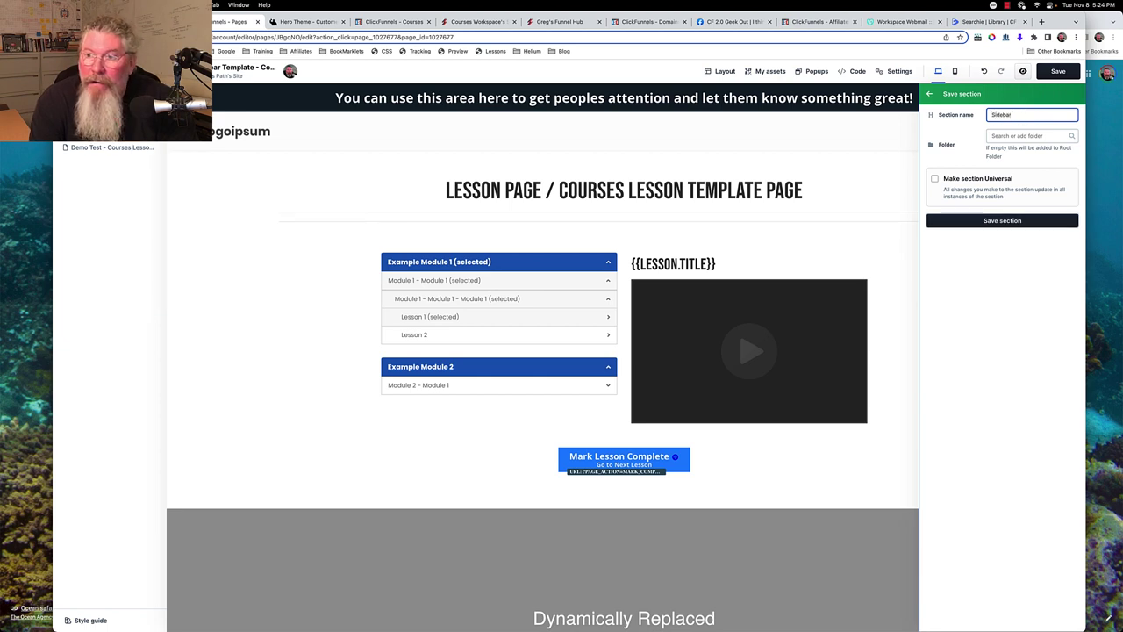
type("Section")
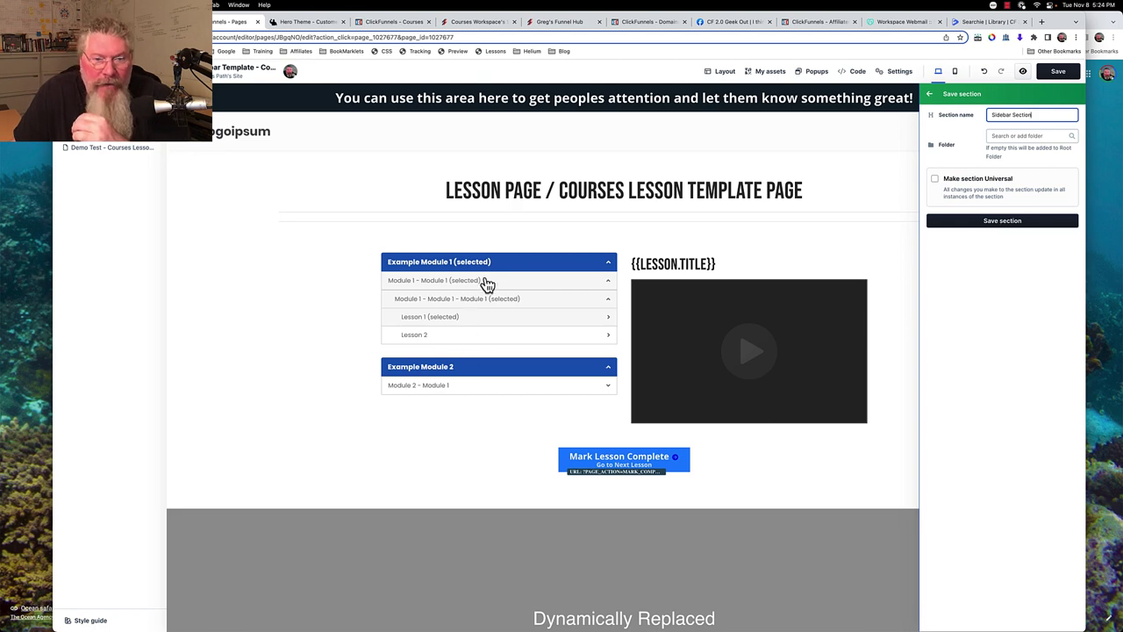
left_click(998, 225)
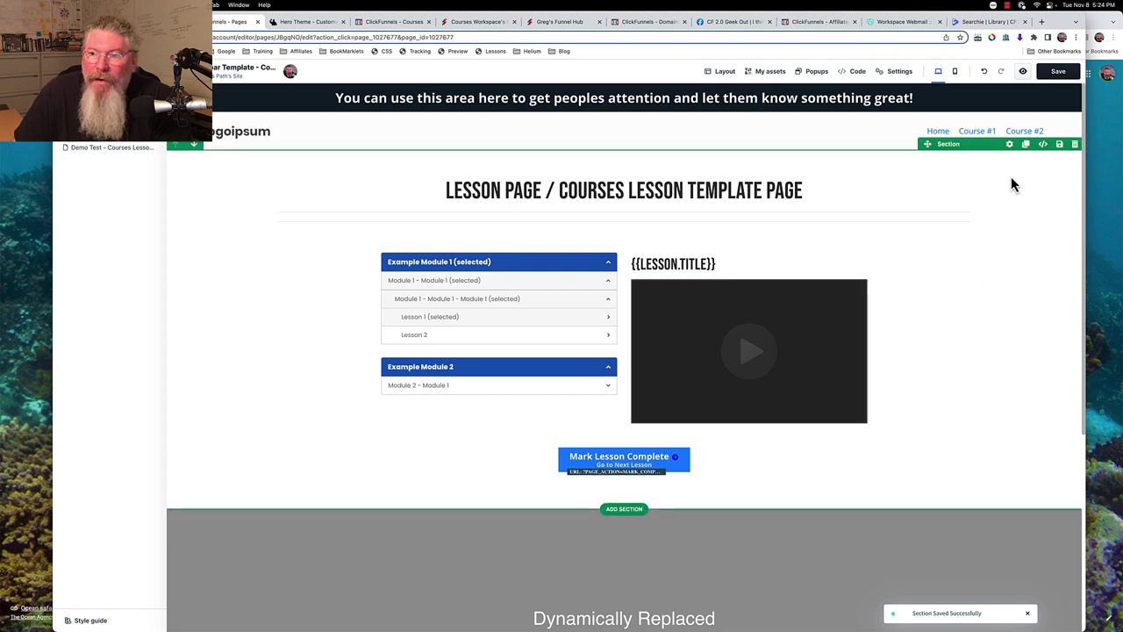
- Delete the sidebar and video section from the template page, save the page, and exit the editor
left_click(1075, 145)
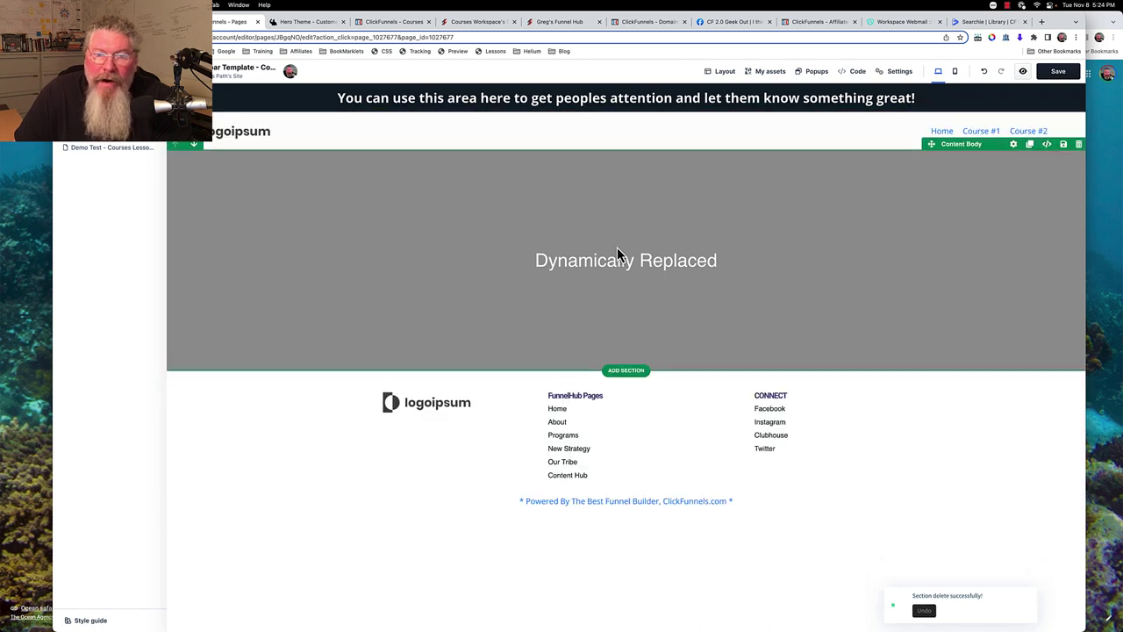
left_click(1056, 74)
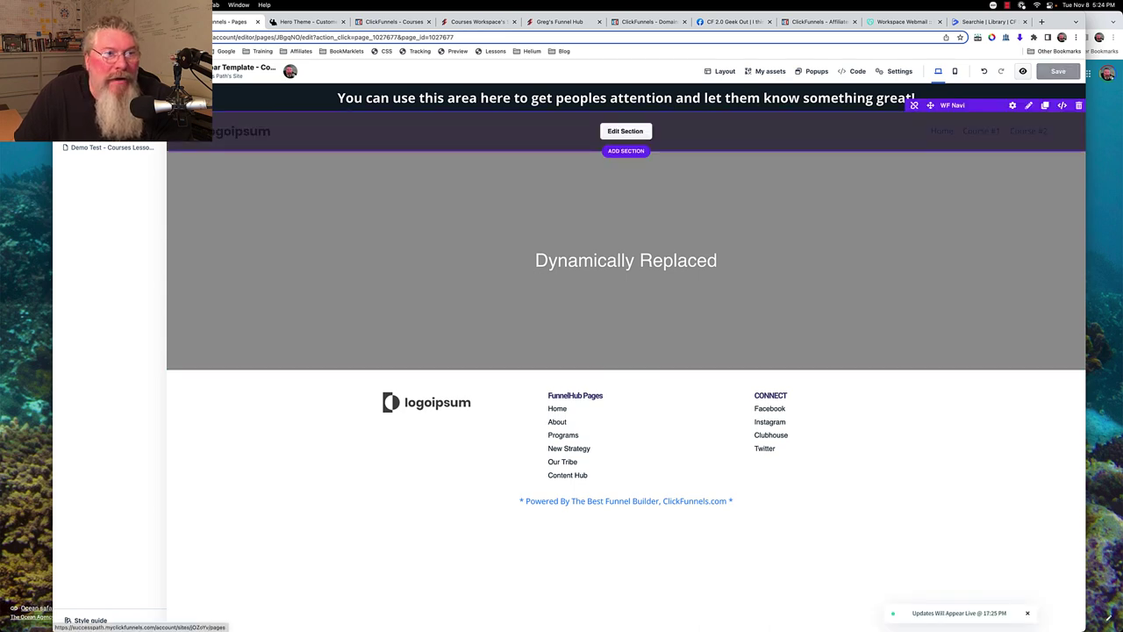
left_click(75, 72)
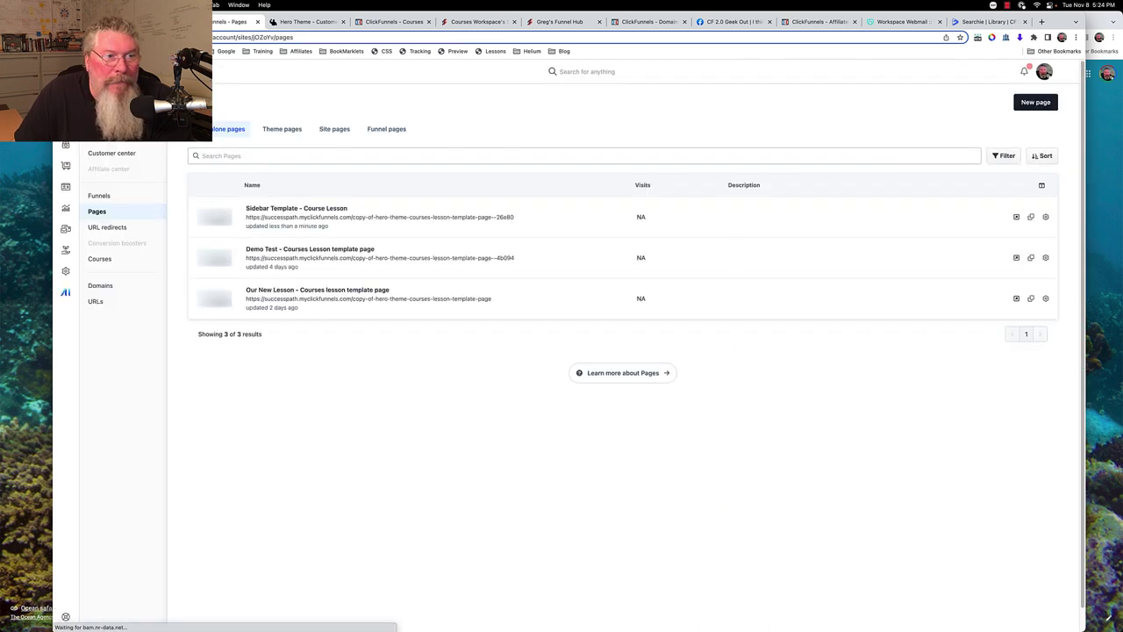
- Open the Success Path Course and edit the content of Lesson 2-1
left_click(116, 259)
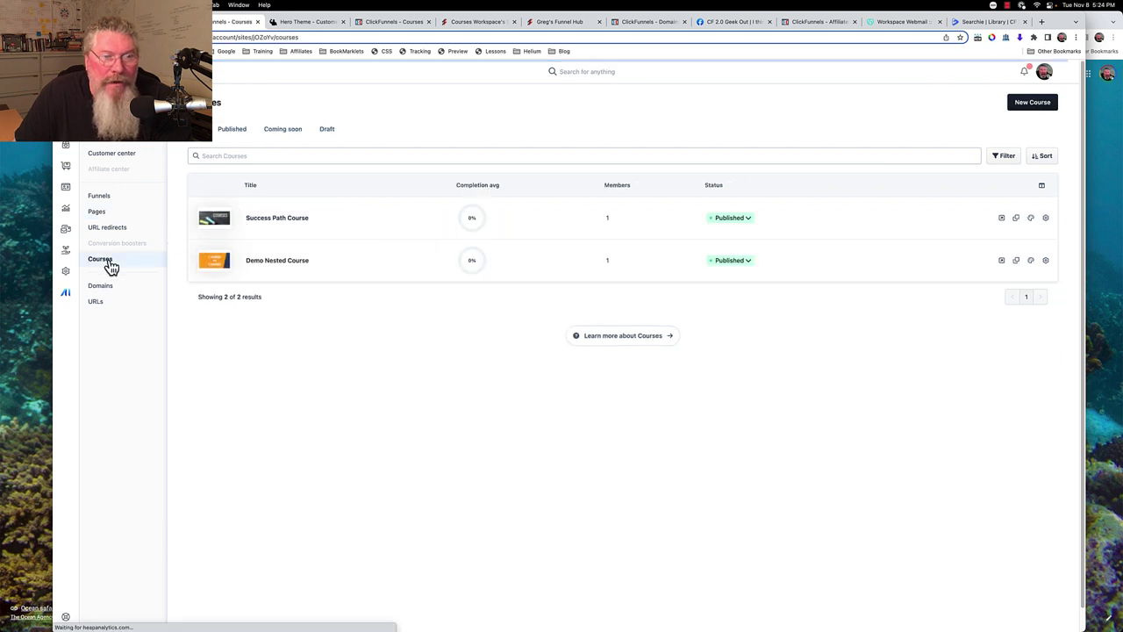
left_click(276, 219)
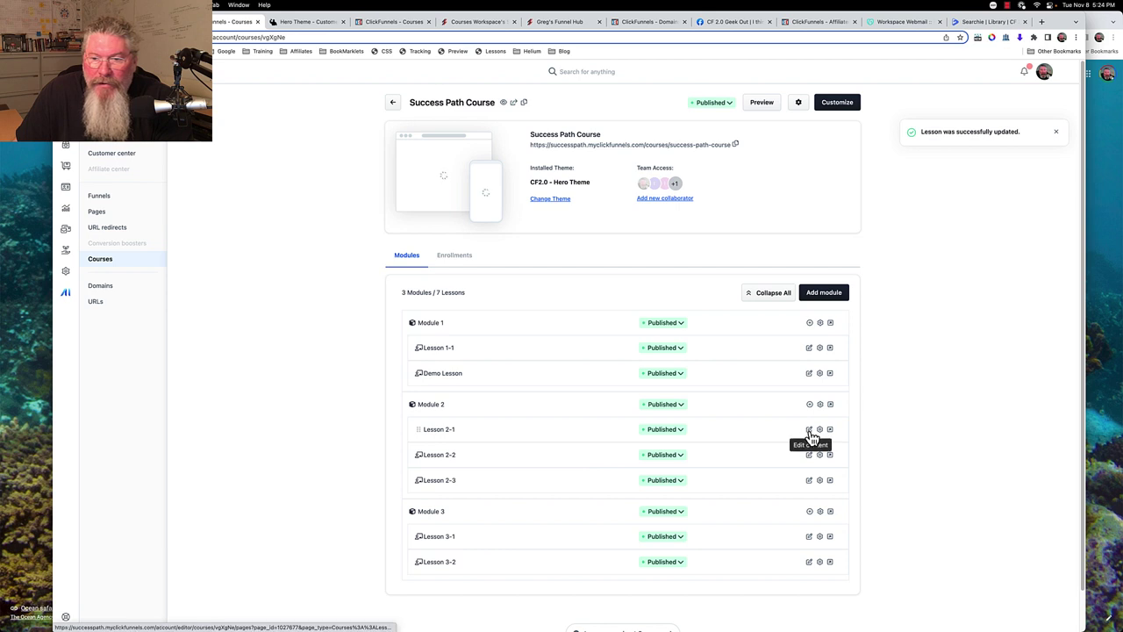
left_click(674, 389)
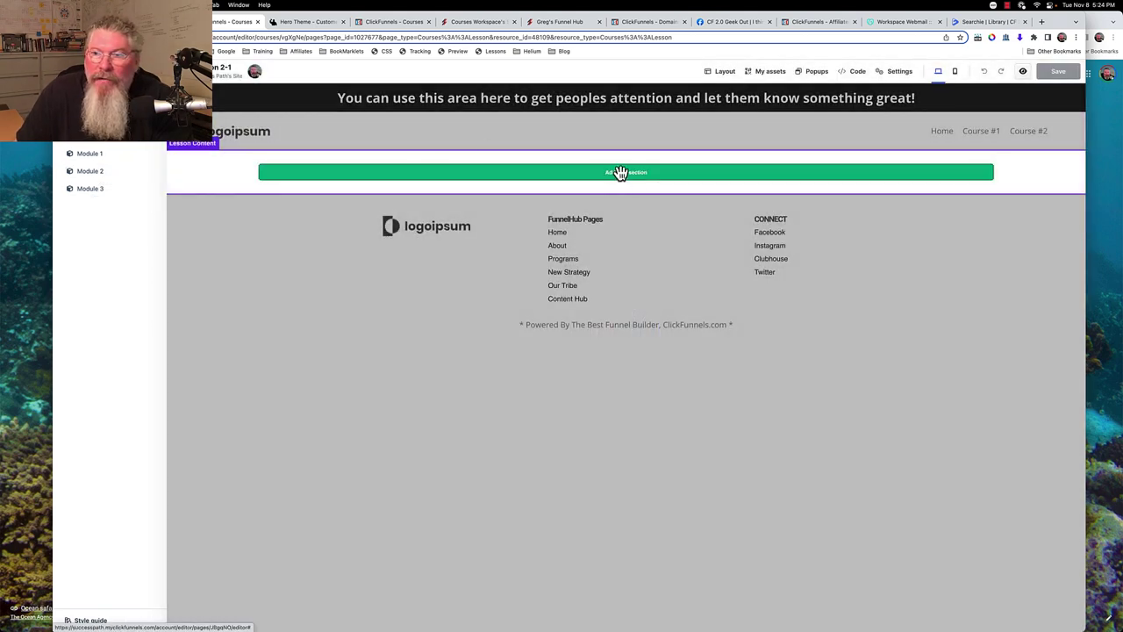
- Add the saved Sidebar Section to the Lesson 2-1 content area and save the page
left_click(621, 172)
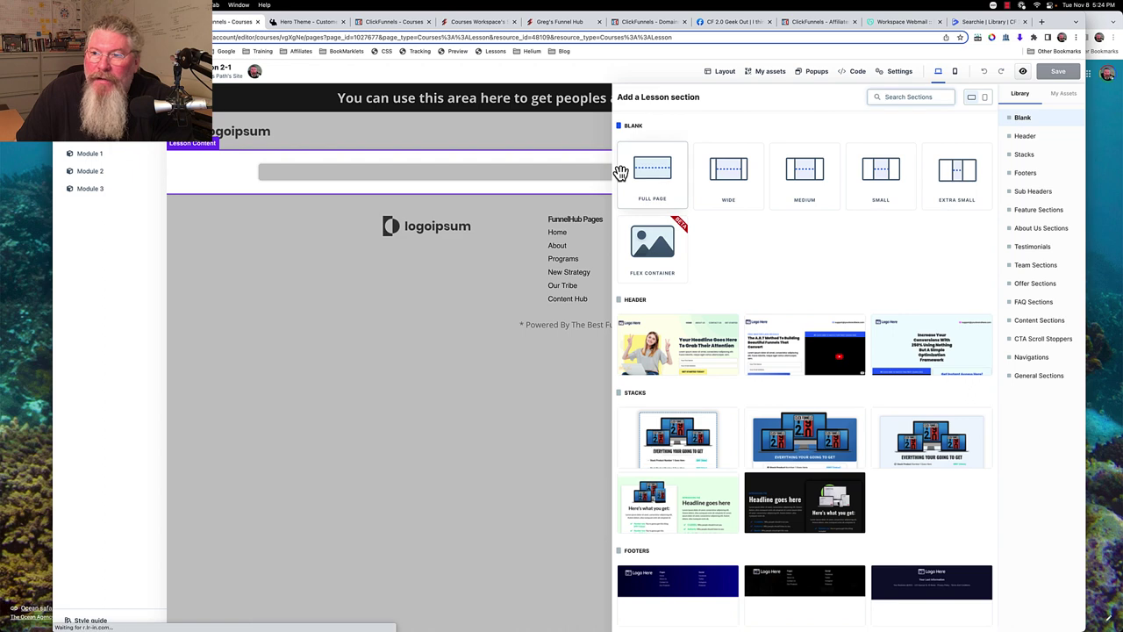
left_click(1067, 95)
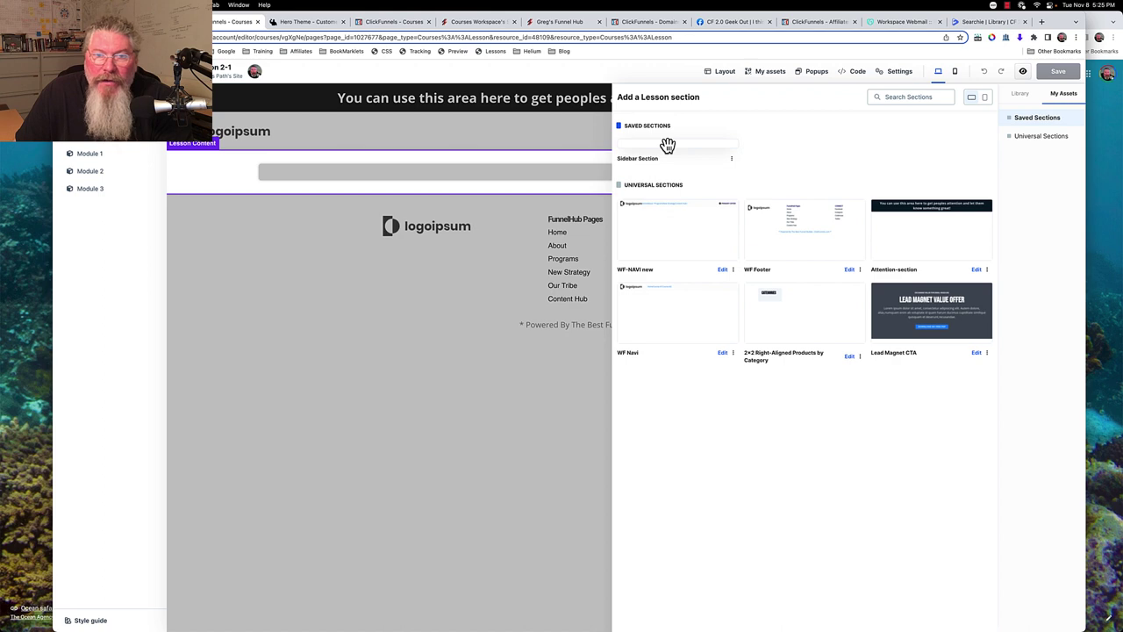
left_click(532, 293)
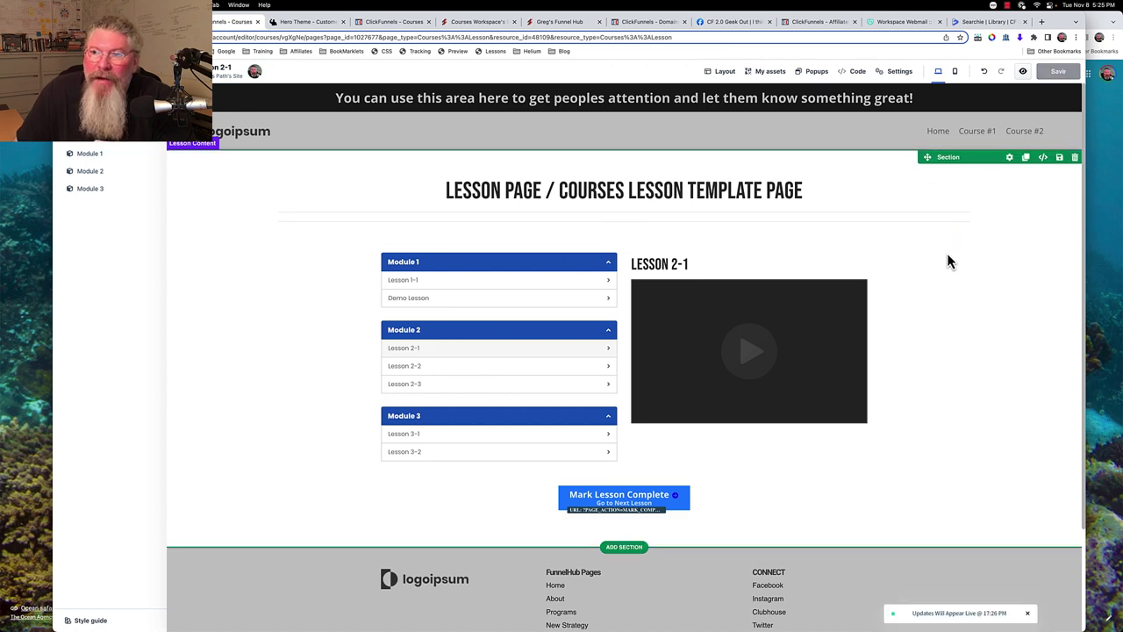
- Preview Lesson 2-1, follow the sidebar link to Lesson 2-2 to compare its layout, and return to the Lesson 2-1 preview
left_click(1023, 72)
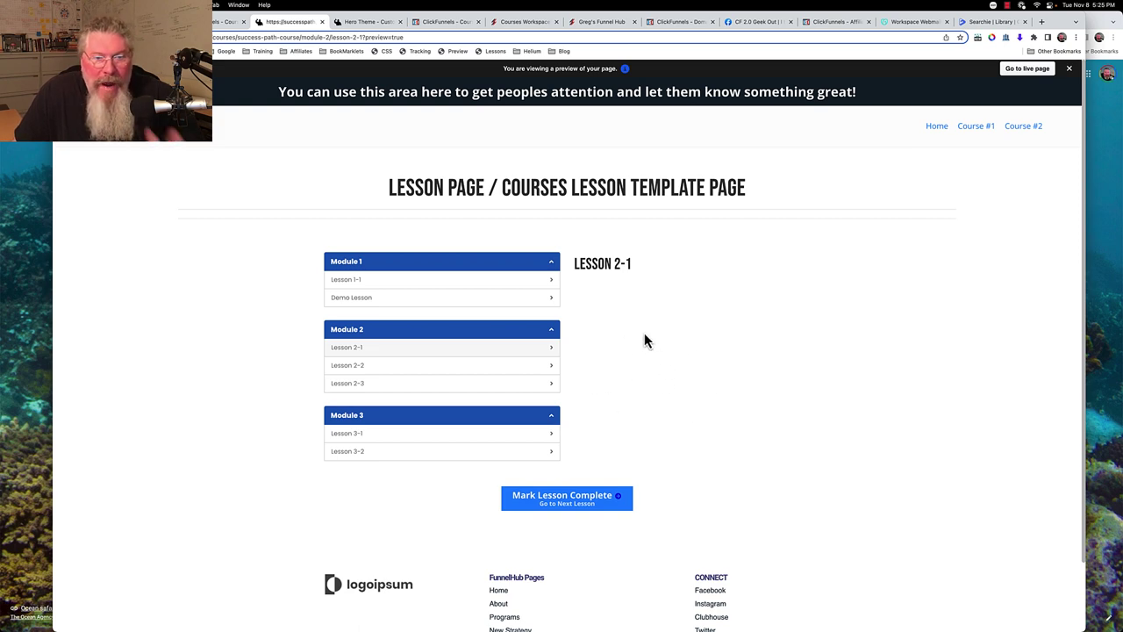
left_click(360, 374)
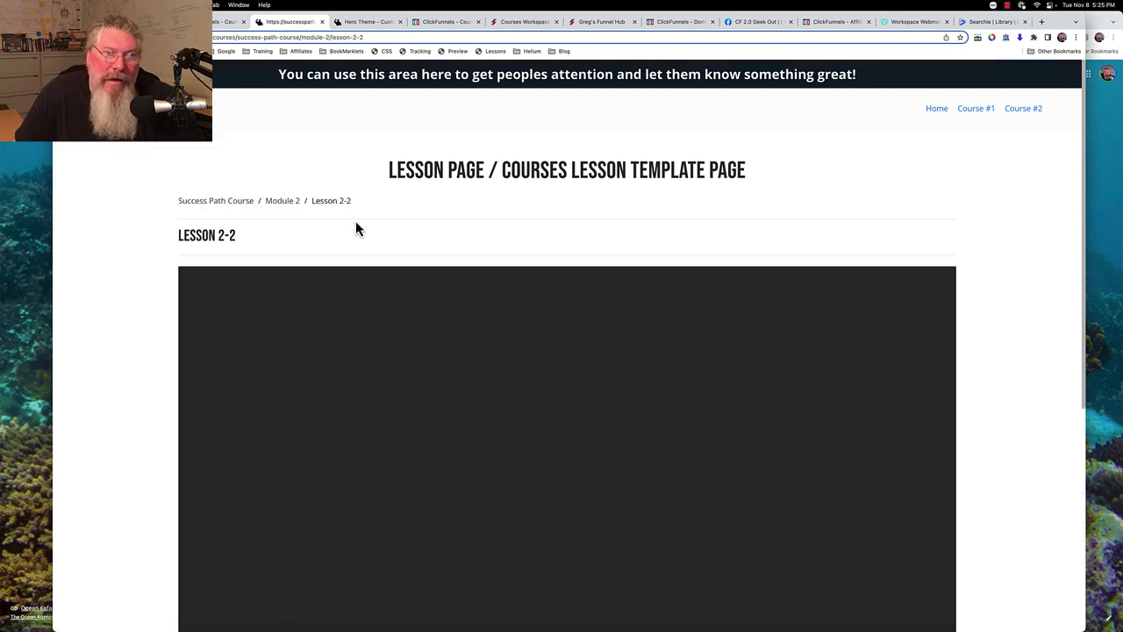
key("super+bracketleft")
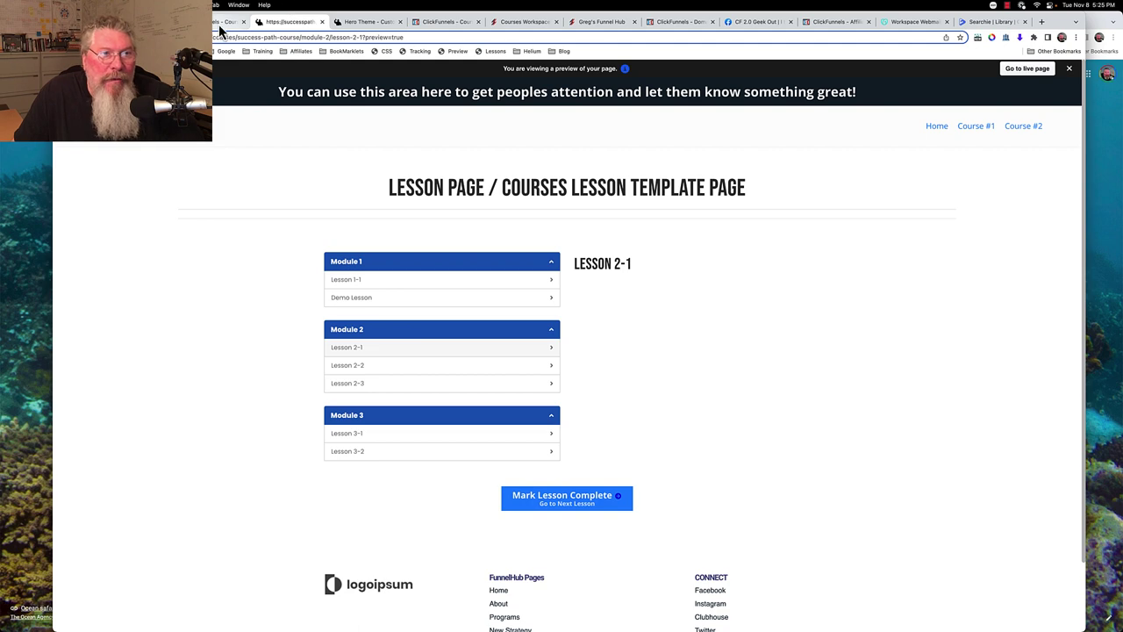
- Return to the editor and delete the heading section and the module list section from the Success Path course home template page
left_click(227, 21)
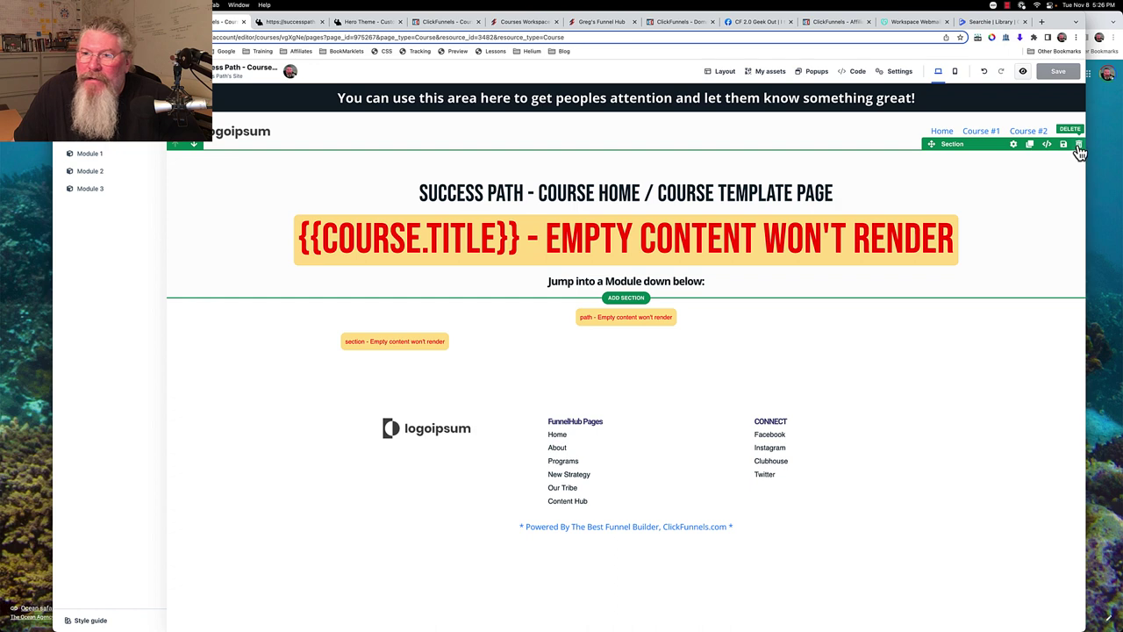
left_click(1079, 145)
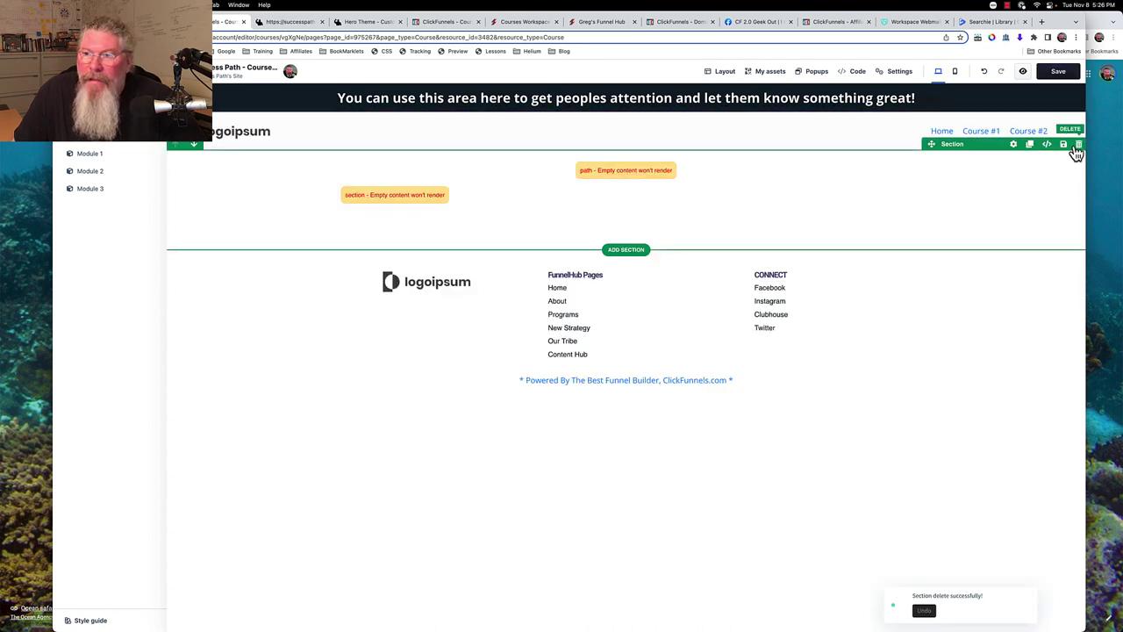
left_click(1079, 145)
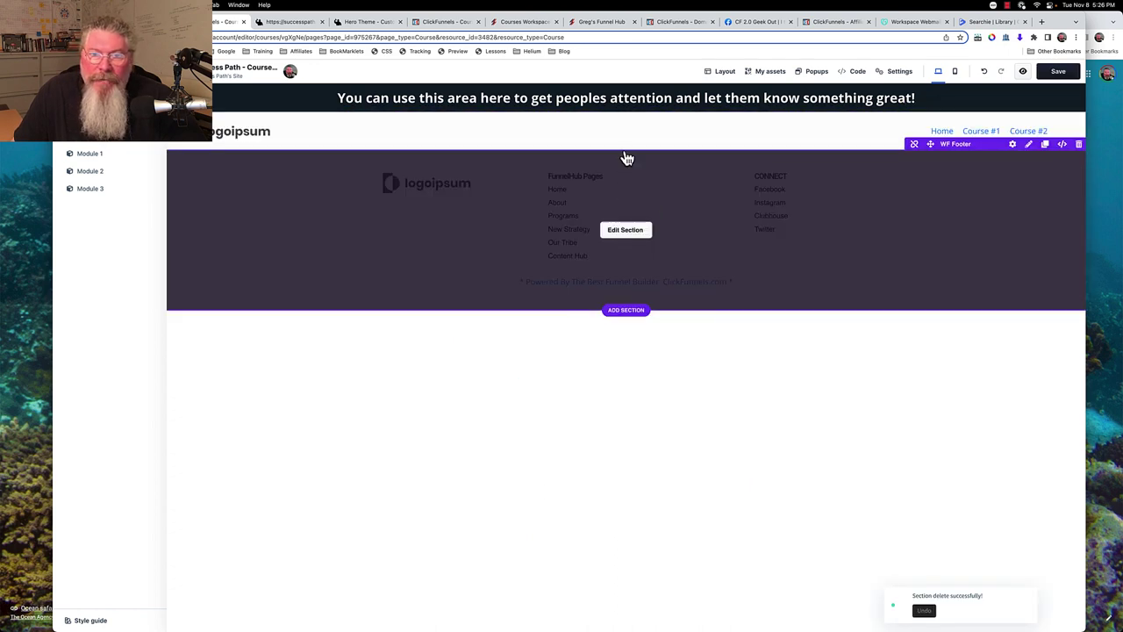
- Add the saved Sidebar Section above the footer of the course home template, delete its lesson title element, and save the page
left_click(625, 154)
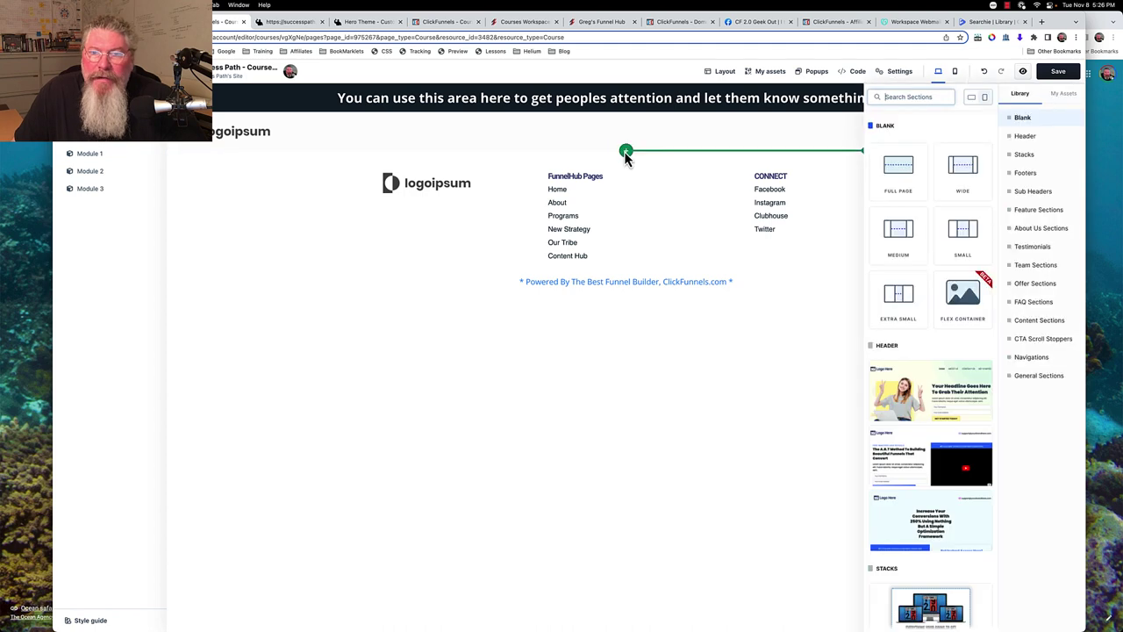
left_click(1063, 94)
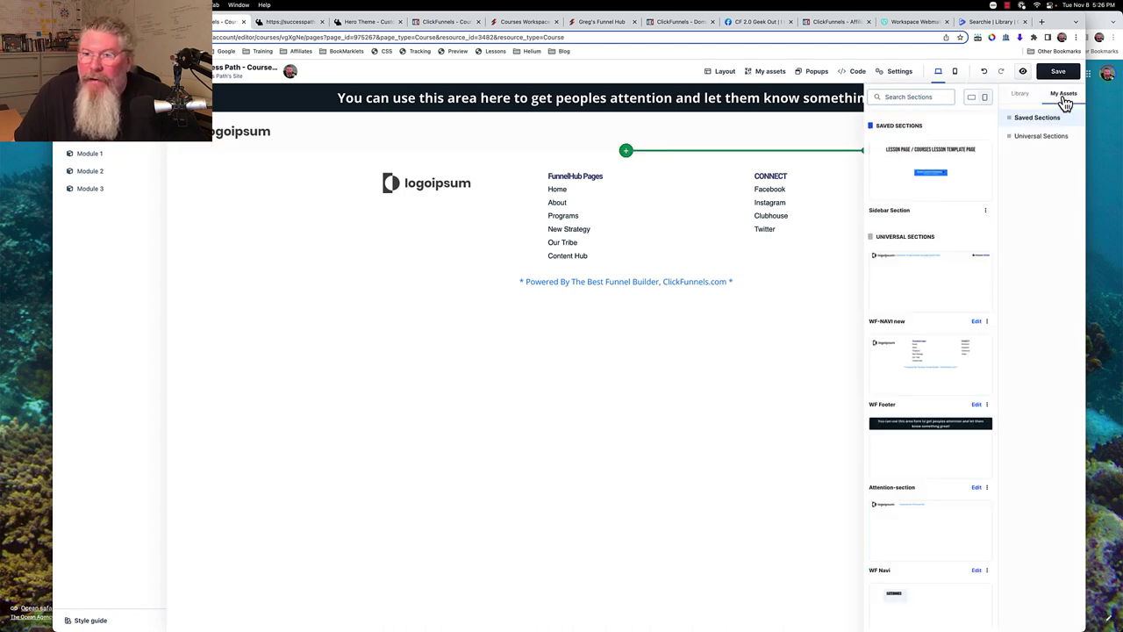
left_click(925, 169)
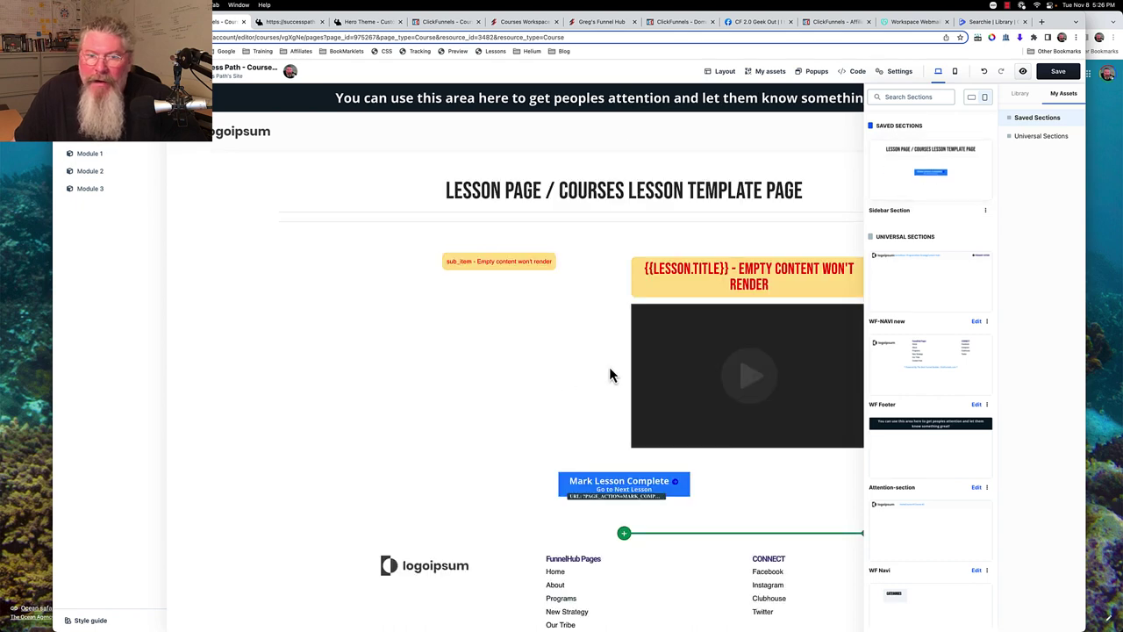
left_click(550, 376)
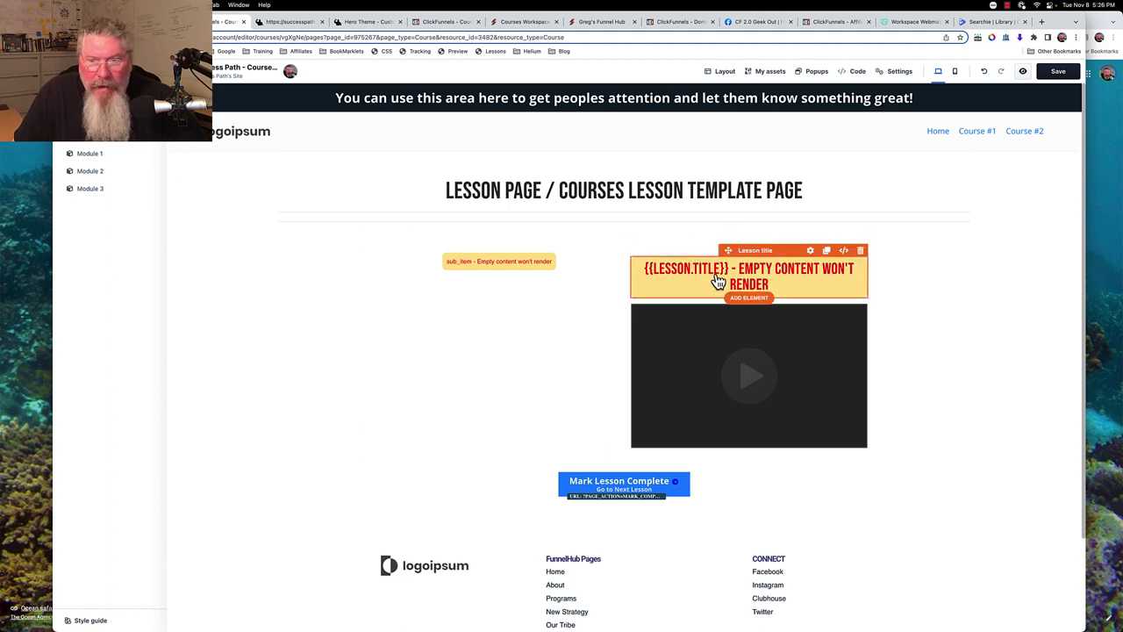
left_click(860, 252)
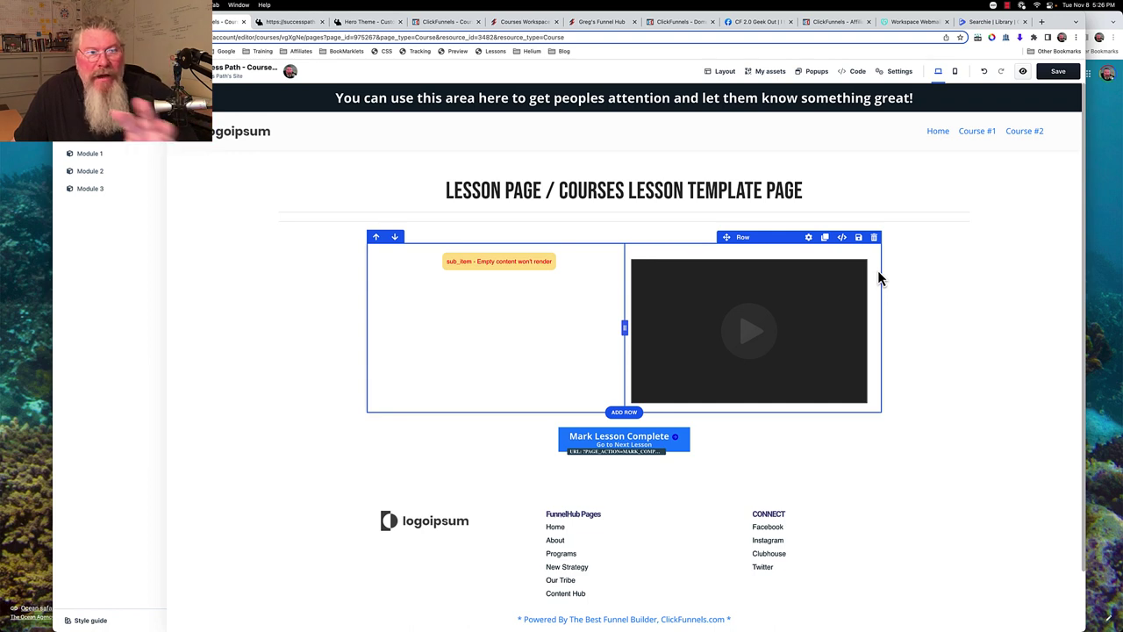
left_click(1051, 78)
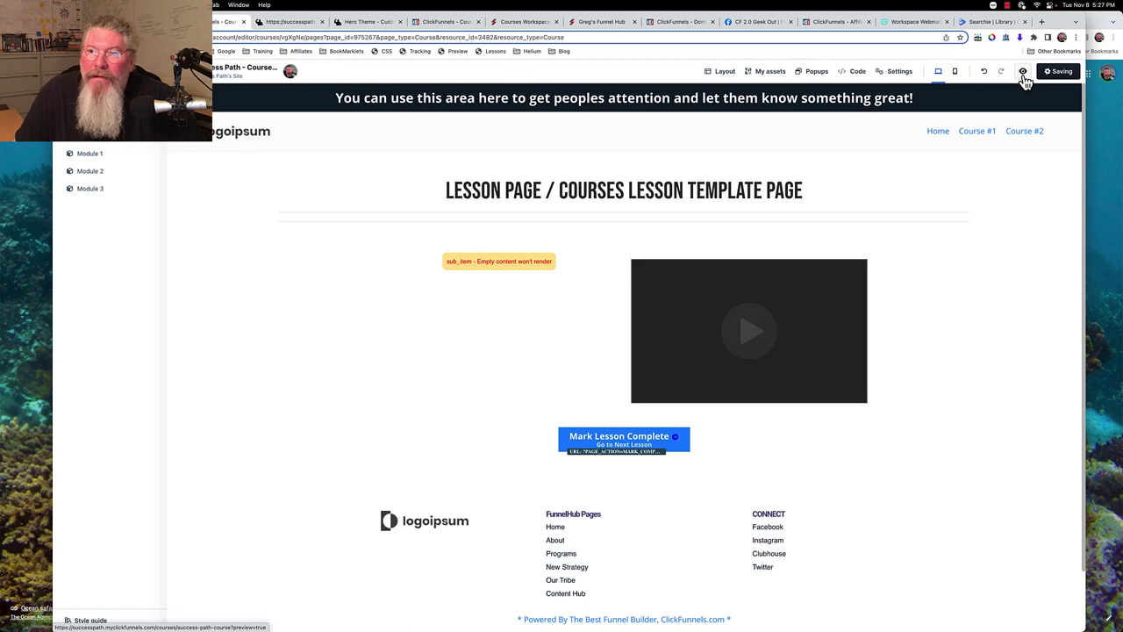
- Preview the Success Path Course home page, follow the sidebar link to Lesson 2-2, and return to the home page preview
left_click(1023, 76)
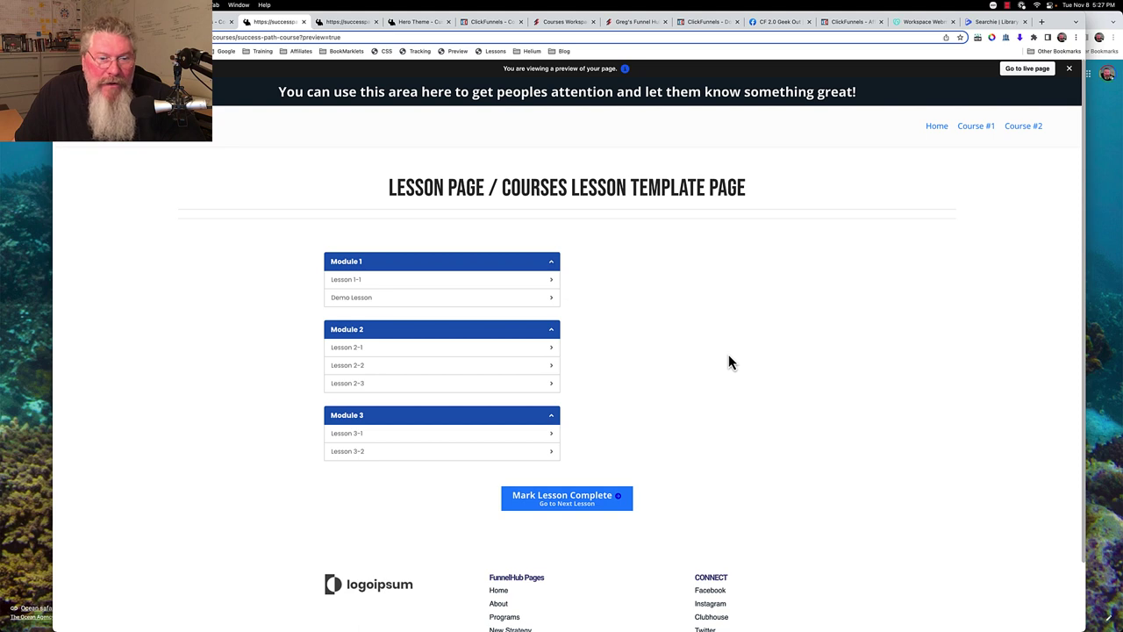
left_click(346, 373)
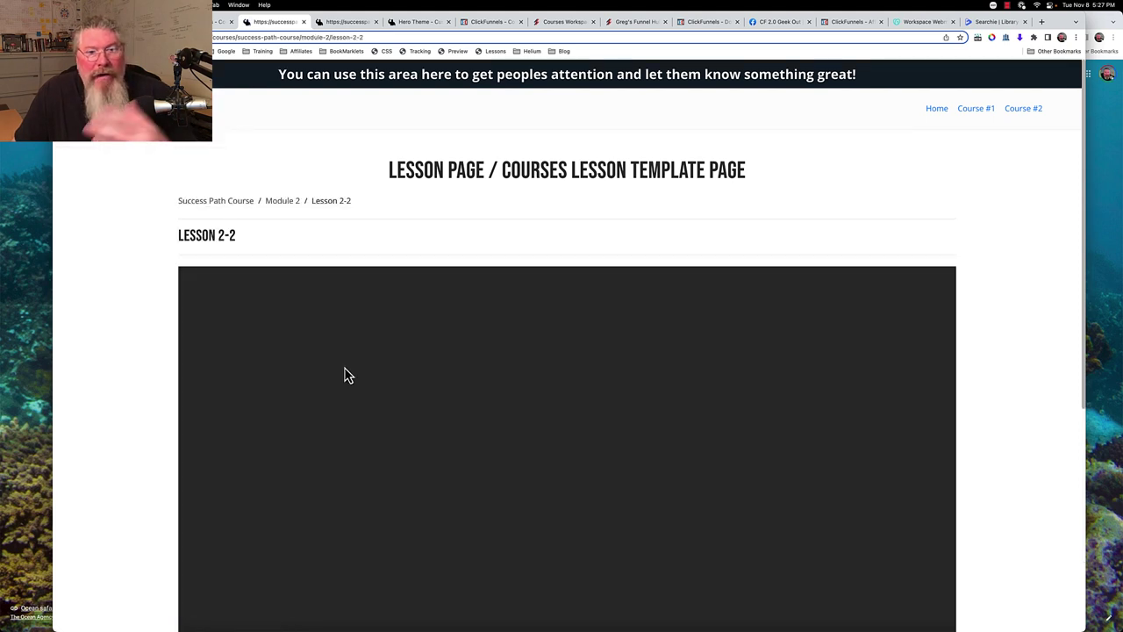
key("super+bracketleft")
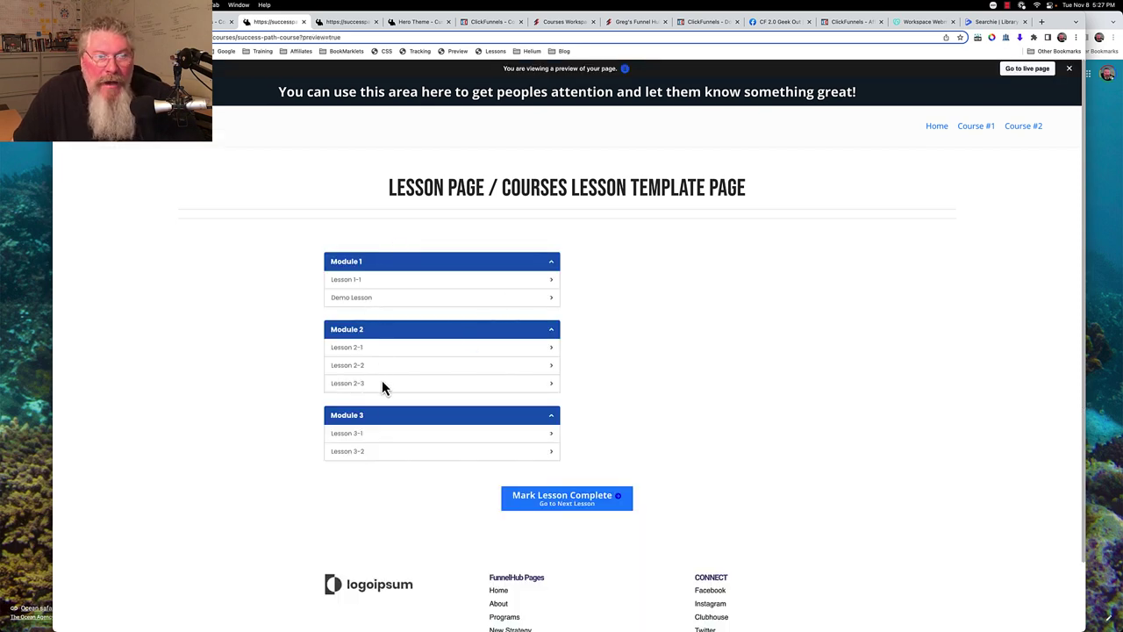
- From the Customer Center, open the Demo Nested Course and follow its Course #2 link to compare it with the Success Path Course home page
left_click(937, 128)
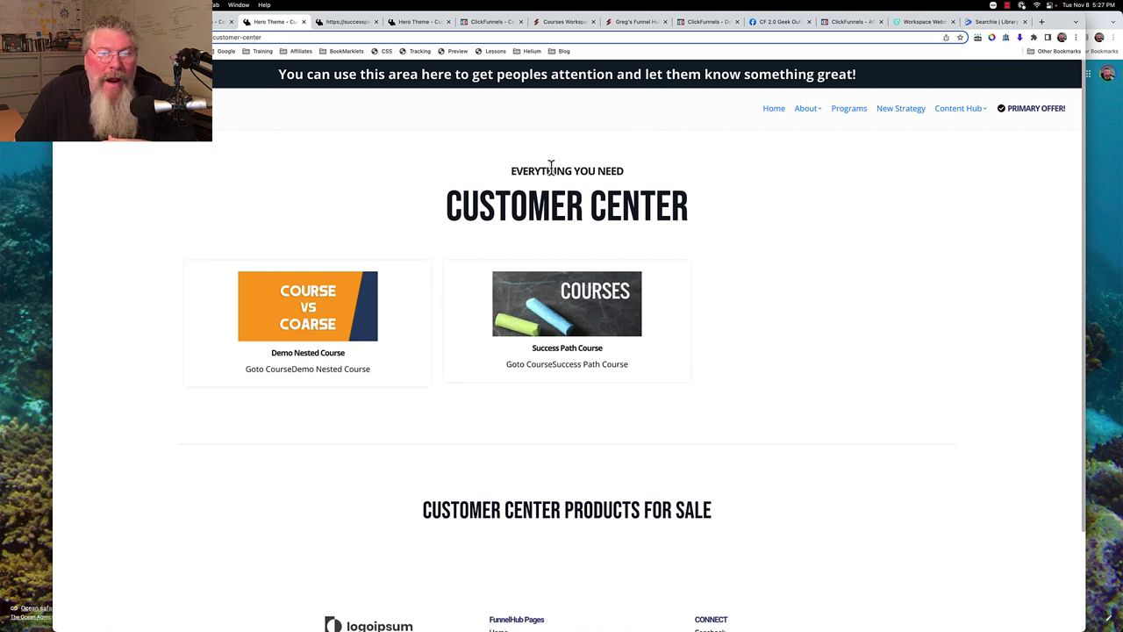
left_click(329, 313)
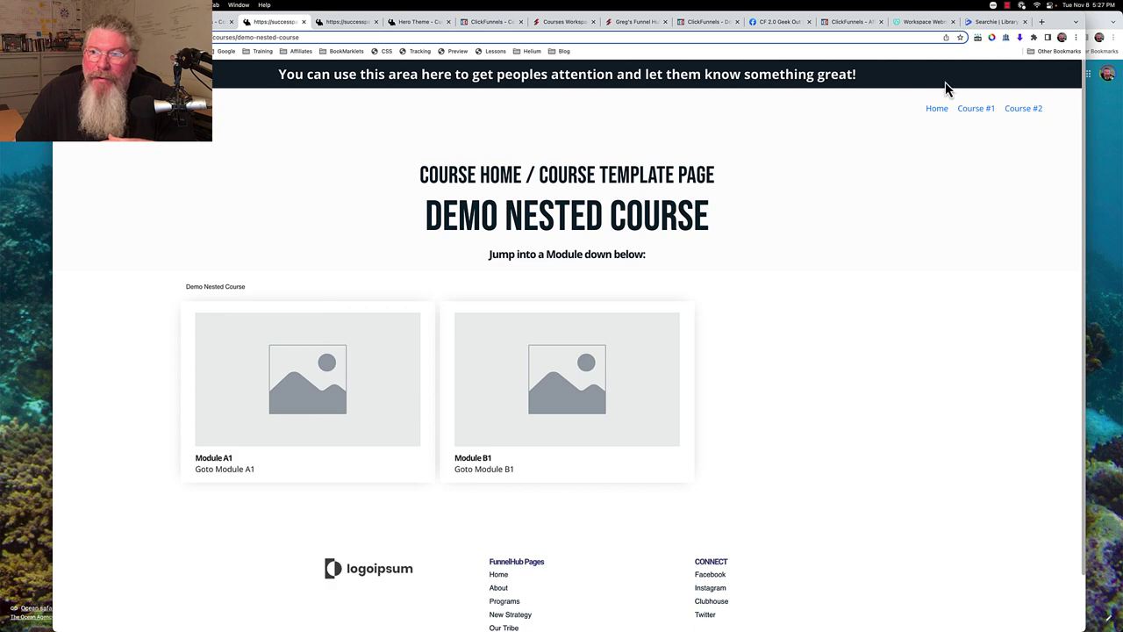
left_click(1029, 114)
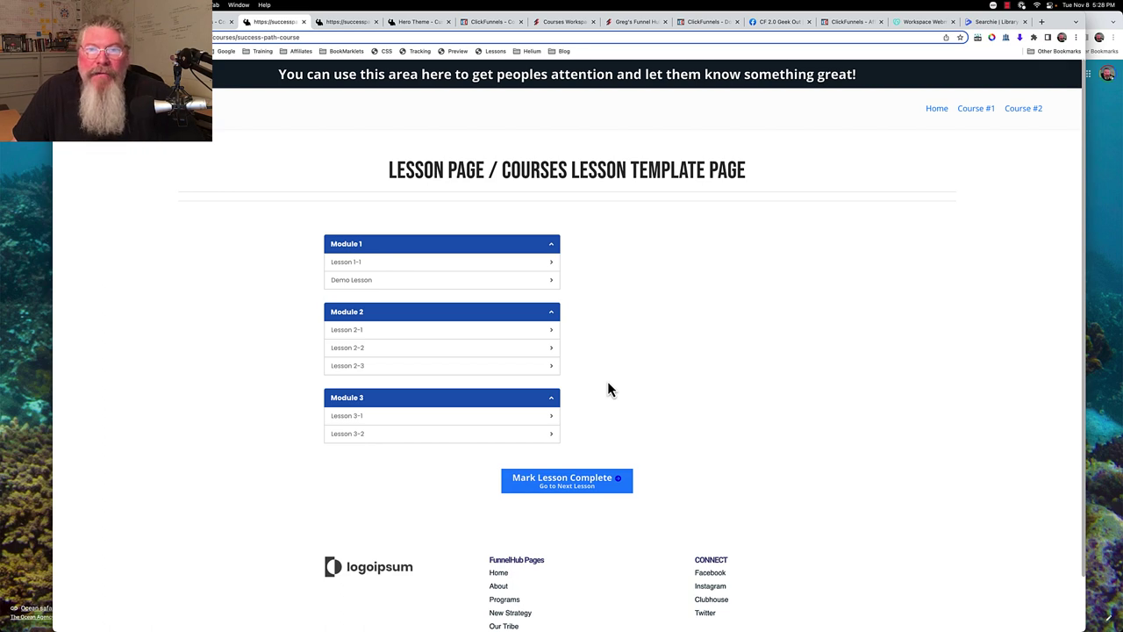
left_click(1007, 5)
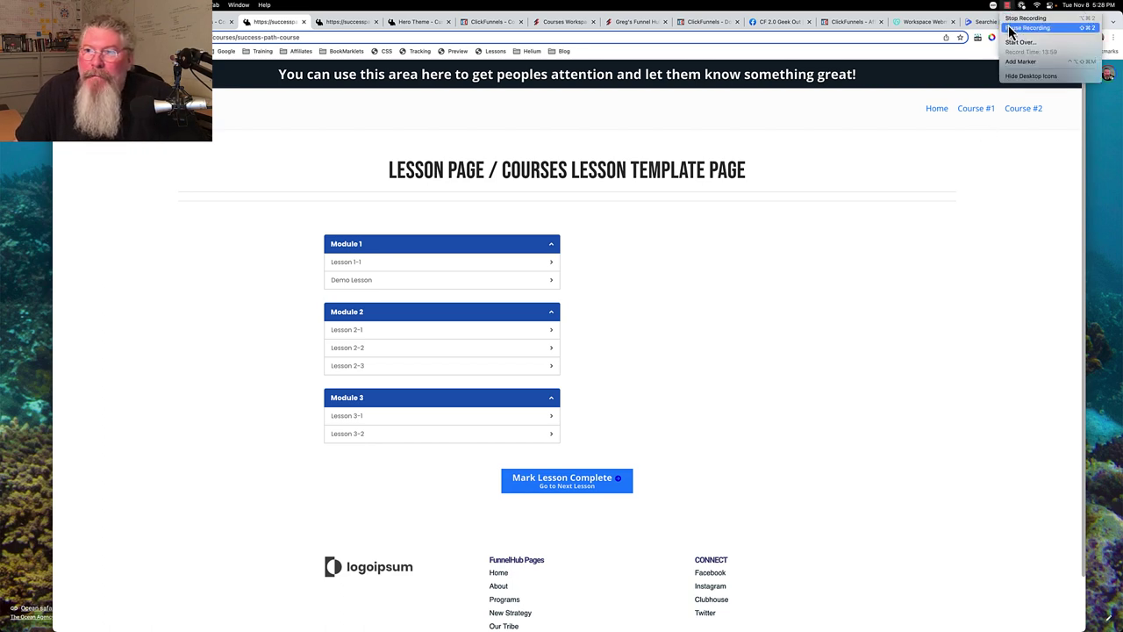